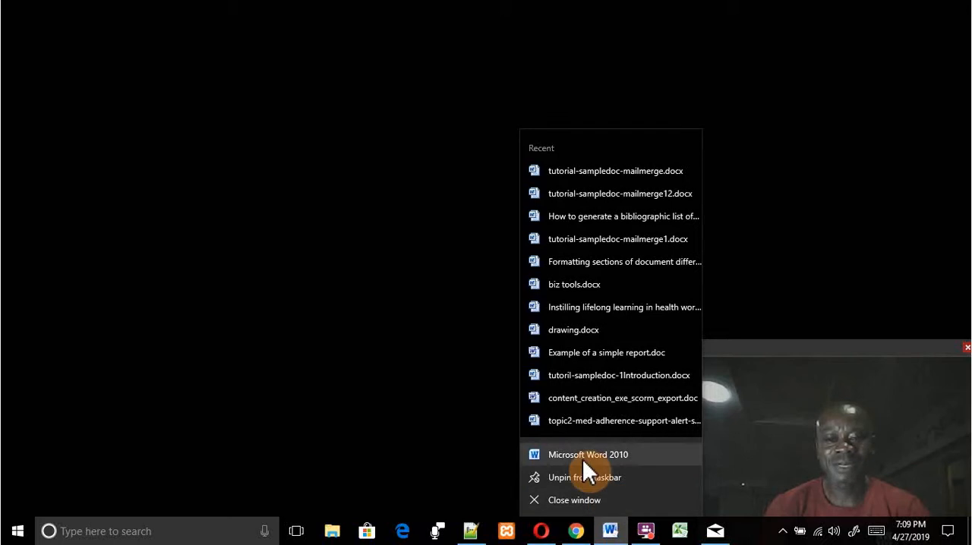
- Open a new blank Microsoft Word 2010 document in a maximized window without the Navigation pane
{"action": "left_click", "coordinate": [582, 458]}
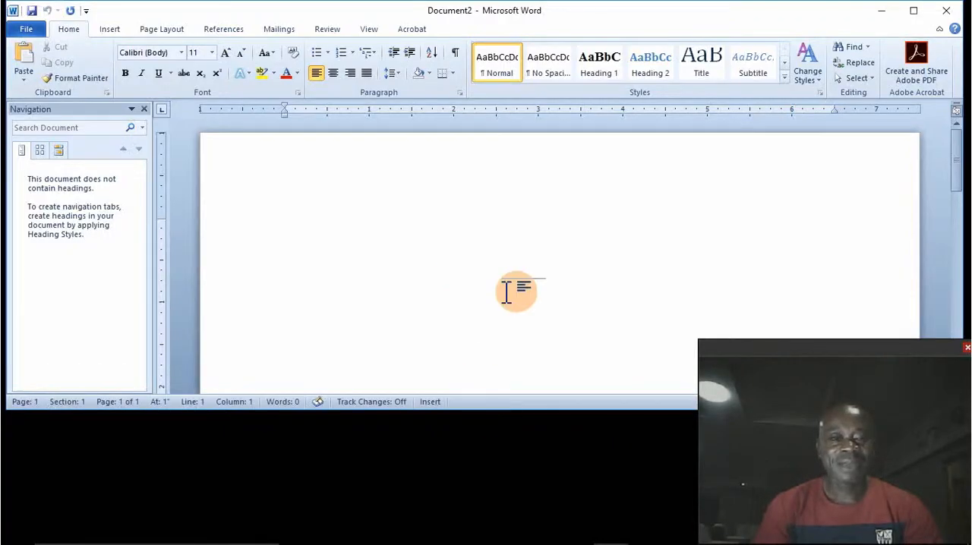
{"action": "double_click", "coordinate": [492, 12]}
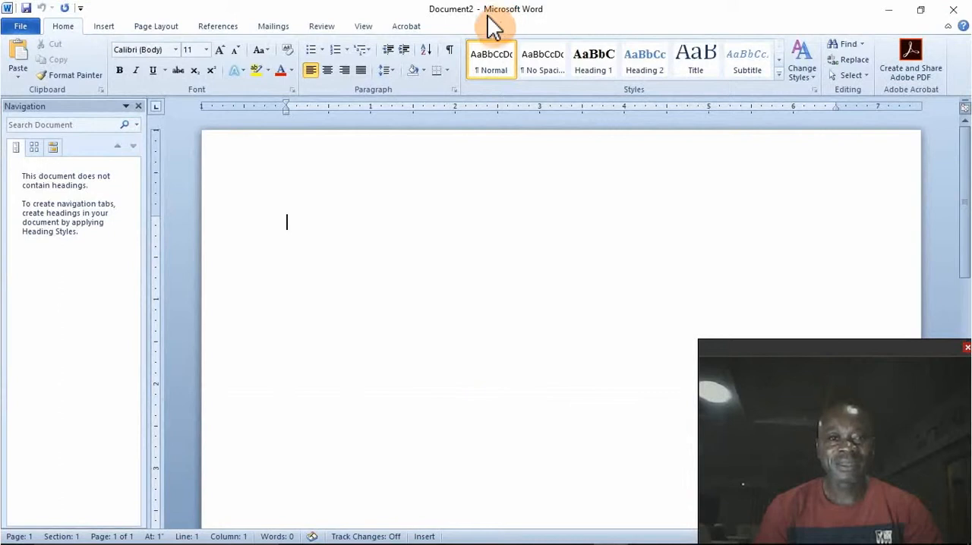
{"action": "left_click", "coordinate": [137, 105]}
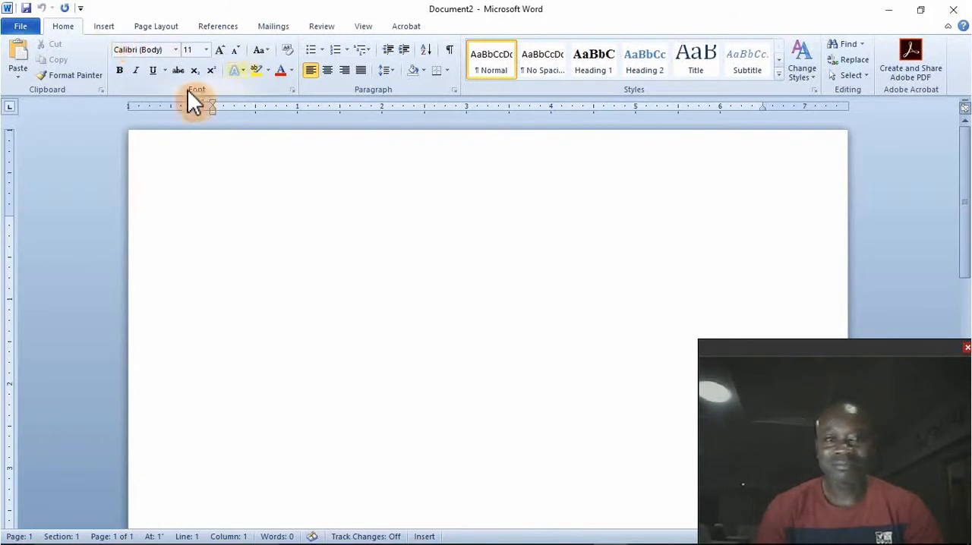
- Draw a rectangle about 7.61 inches wide and 4.5 inches high near the page's upper margin
{"action": "left_click", "coordinate": [104, 33]}
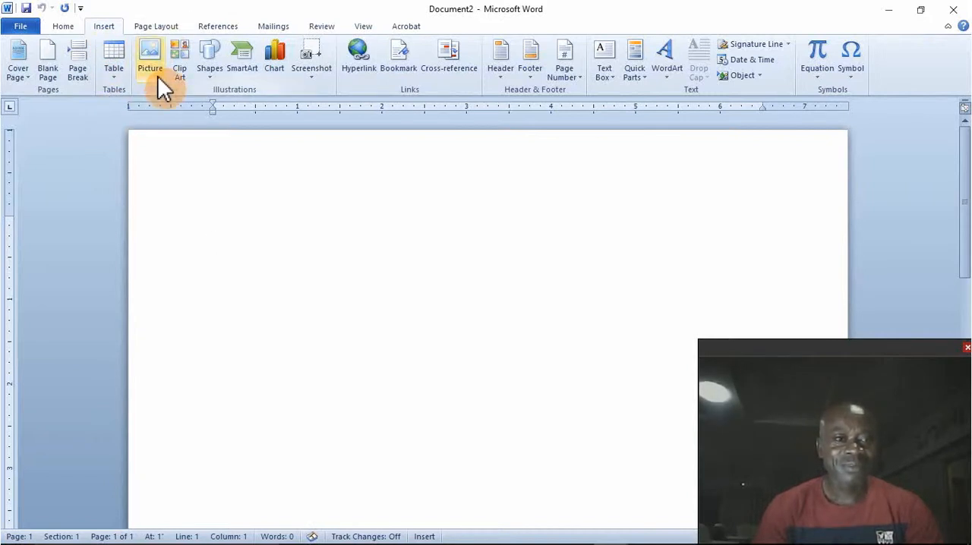
{"action": "left_click", "coordinate": [212, 70]}
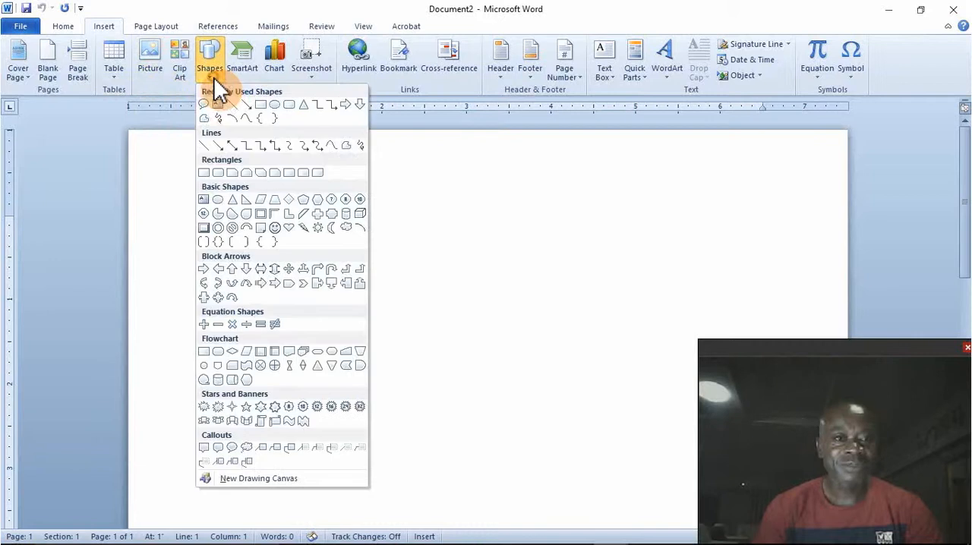
{"action": "left_click", "coordinate": [262, 105]}
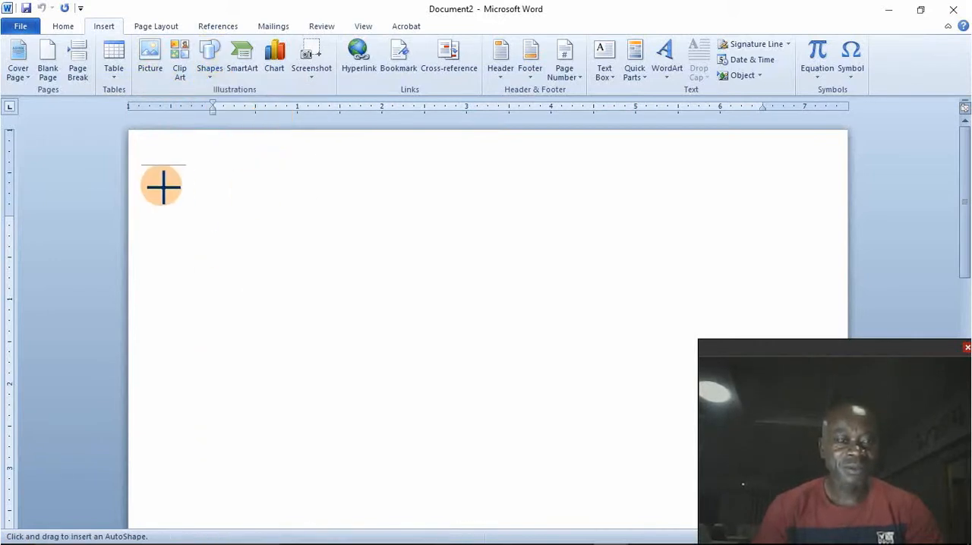
{"action": "mouse_move", "coordinate": [163, 186]}
{"action": "left_mouse_down"}
{"action": "mouse_move", "coordinate": [254, 389]}
{"action": "mouse_move", "coordinate": [460, 506]}
{"action": "mouse_move", "coordinate": [664, 506]}
{"action": "mouse_move", "coordinate": [768, 536]}
{"action": "mouse_move", "coordinate": [819, 536]}
{"action": "mouse_move", "coordinate": [807, 536]}
{"action": "left_mouse_up"}
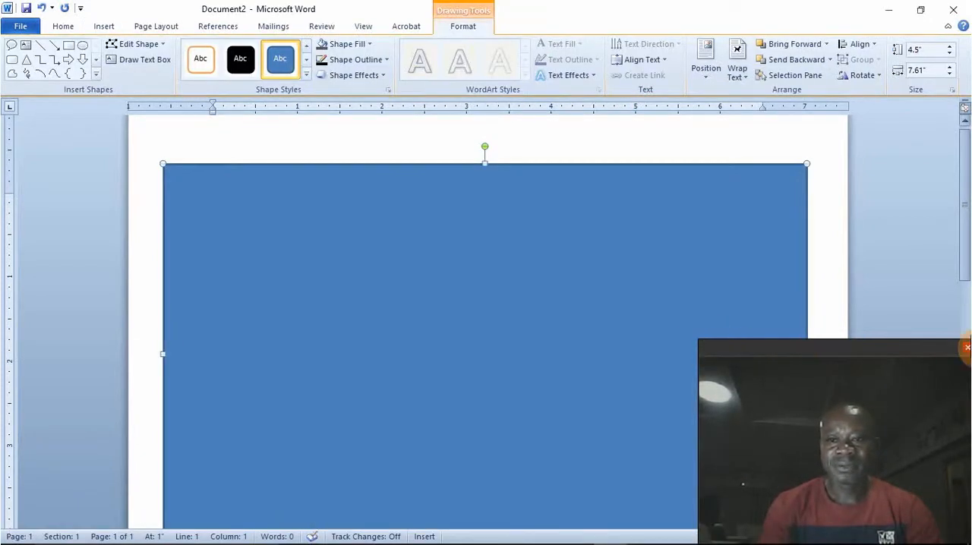
{"action": "left_click", "coordinate": [967, 348]}
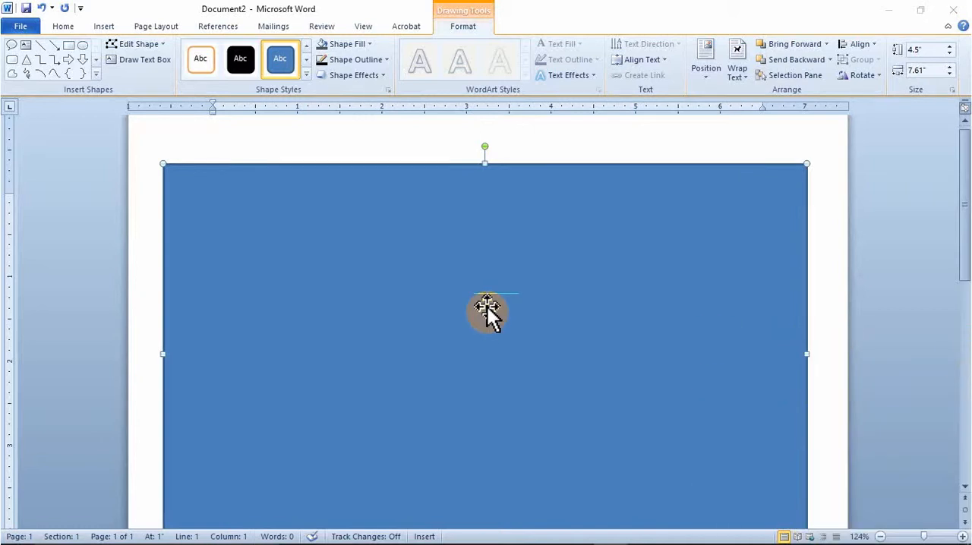
- Stretch the rectangle's lower edge downward to a height of about 6.66 inches
{"action": "scroll", "coordinate": [315, 311], "scroll_direction": "up", "scroll_amount": 1}
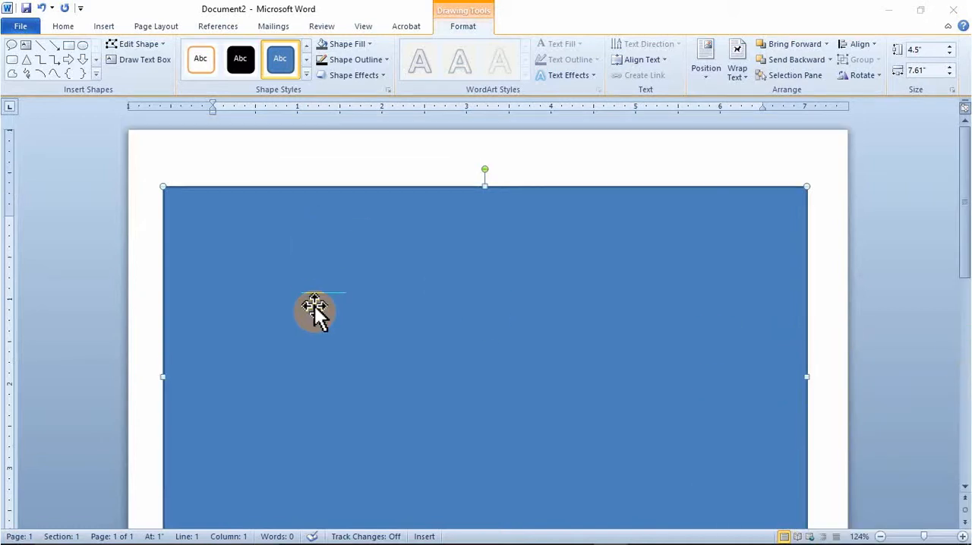
{"action": "scroll", "coordinate": [315, 311], "scroll_direction": "down", "scroll_amount": 5}
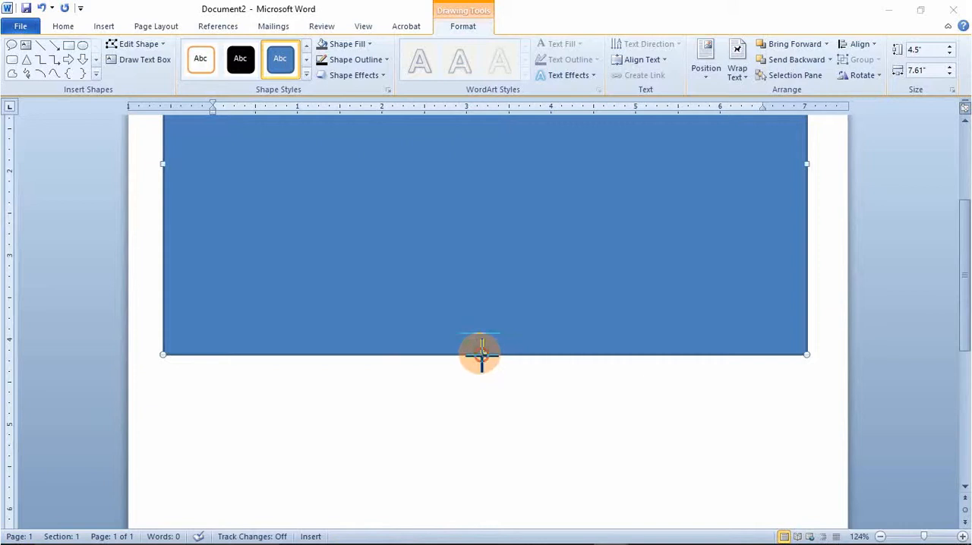
{"action": "left_click_drag", "start_coordinate": [478, 354], "coordinate": [506, 526]}
{"action": "scroll", "coordinate": [506, 523], "scroll_direction": "down", "scroll_amount": 2}
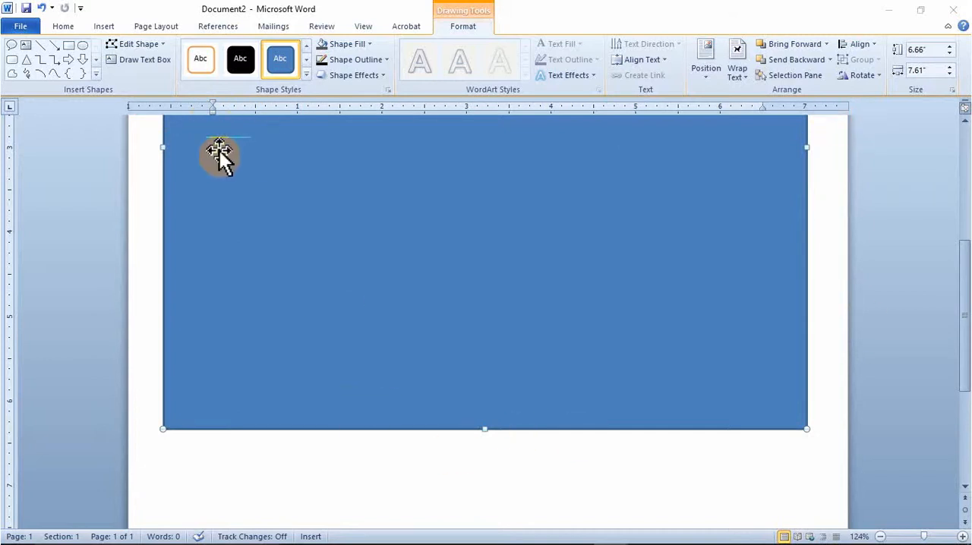
{"action": "left_click", "coordinate": [19, 29]}
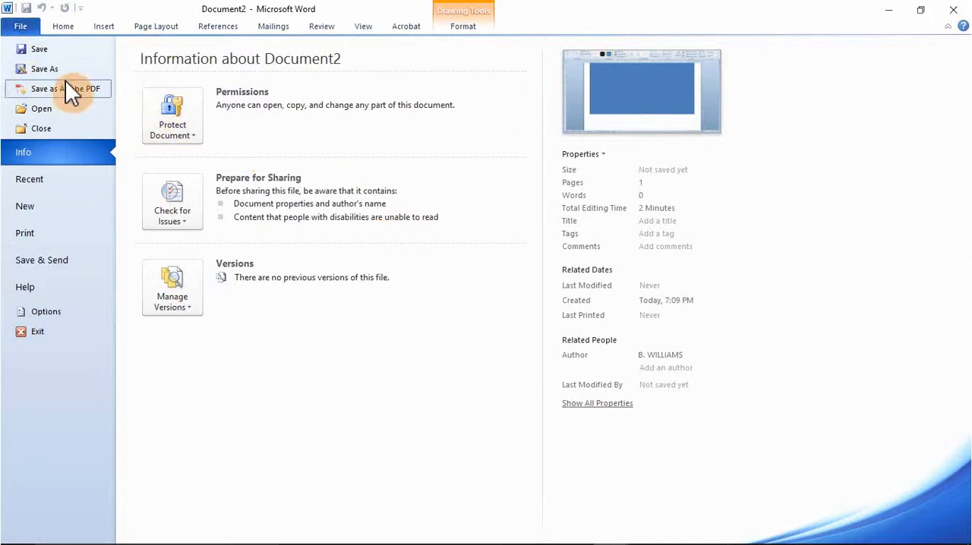
{"action": "left_click", "coordinate": [62, 29]}
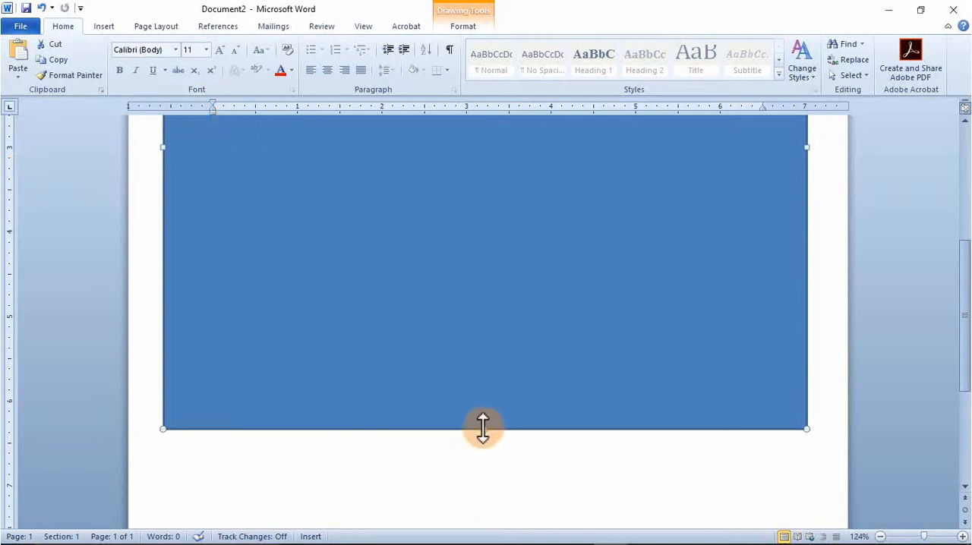
- Extend the rectangle's lower edge almost to the end of the page, making it about 9.71 inches high
{"action": "left_click_drag", "start_coordinate": [487, 430], "coordinate": [546, 530]}
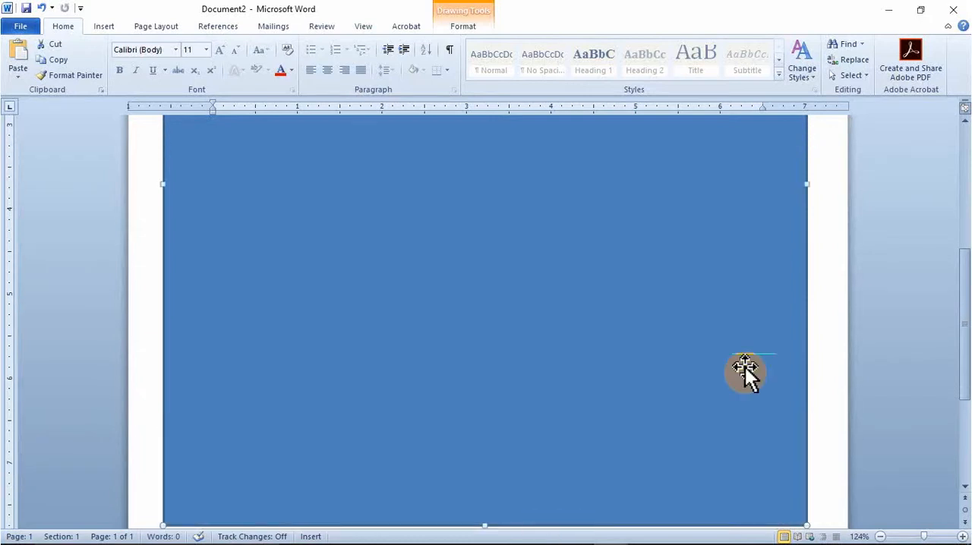
{"action": "scroll", "coordinate": [707, 302], "scroll_direction": "up", "scroll_amount": 5}
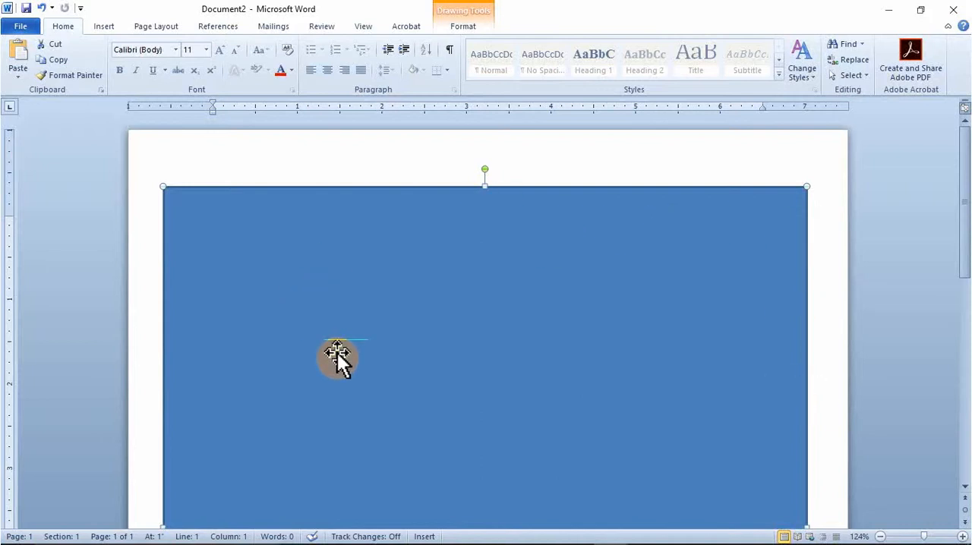
{"action": "scroll", "coordinate": [337, 353], "scroll_direction": "down", "scroll_amount": 10}
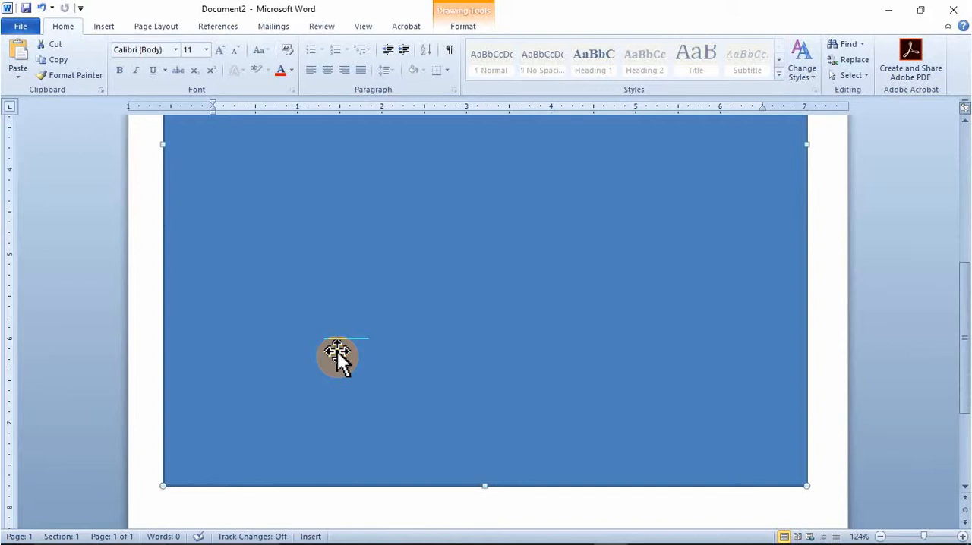
{"action": "scroll", "coordinate": [338, 357], "scroll_direction": "down", "scroll_amount": 4}
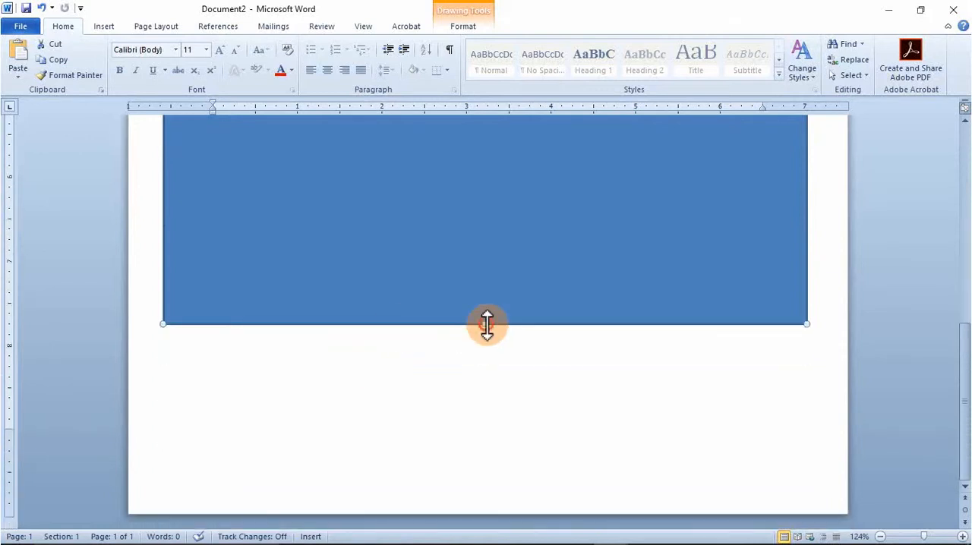
{"action": "left_click_drag", "start_coordinate": [487, 325], "coordinate": [494, 462]}
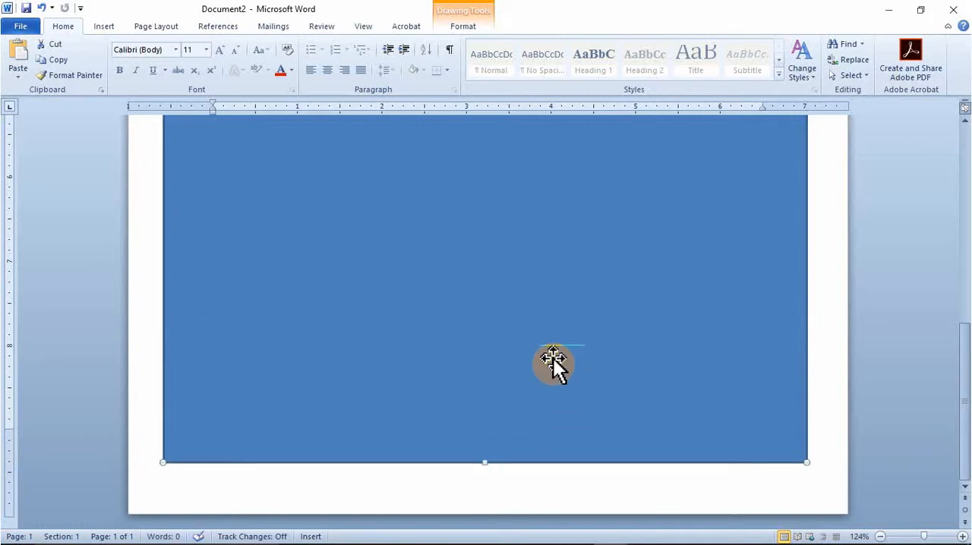
- Give the rectangle a 6 pt outline and a Light Green fill
{"action": "scroll", "coordinate": [672, 319], "scroll_direction": "up", "scroll_amount": 3}
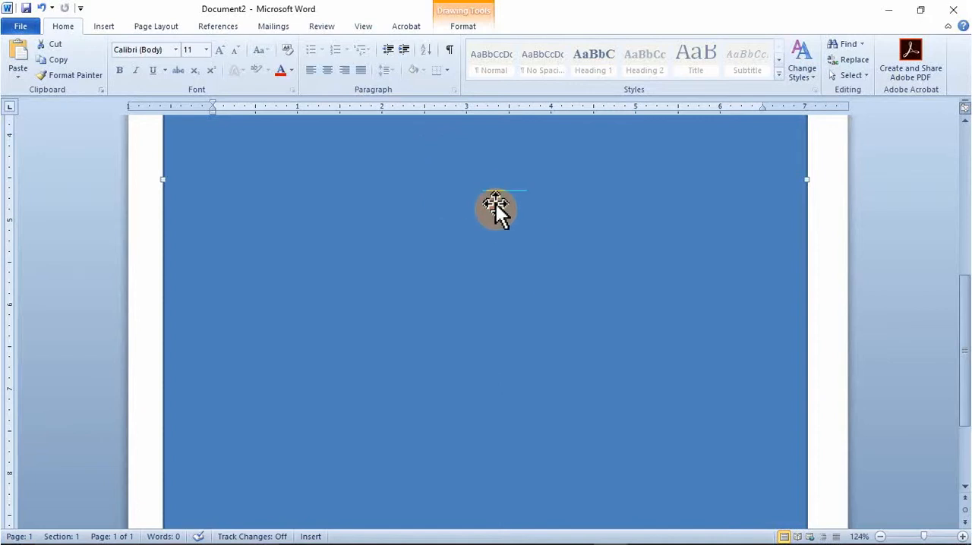
{"action": "left_click", "coordinate": [463, 26]}
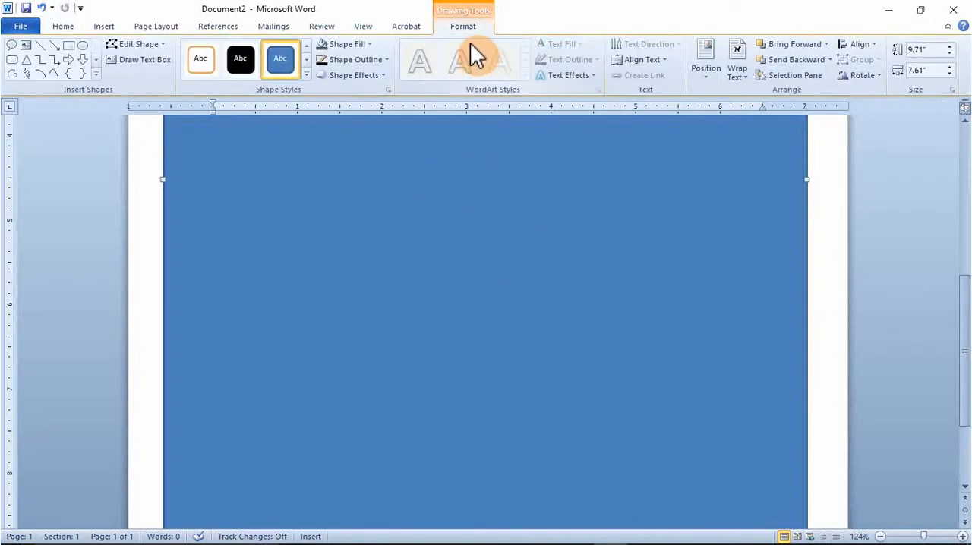
{"action": "left_click", "coordinate": [386, 59]}
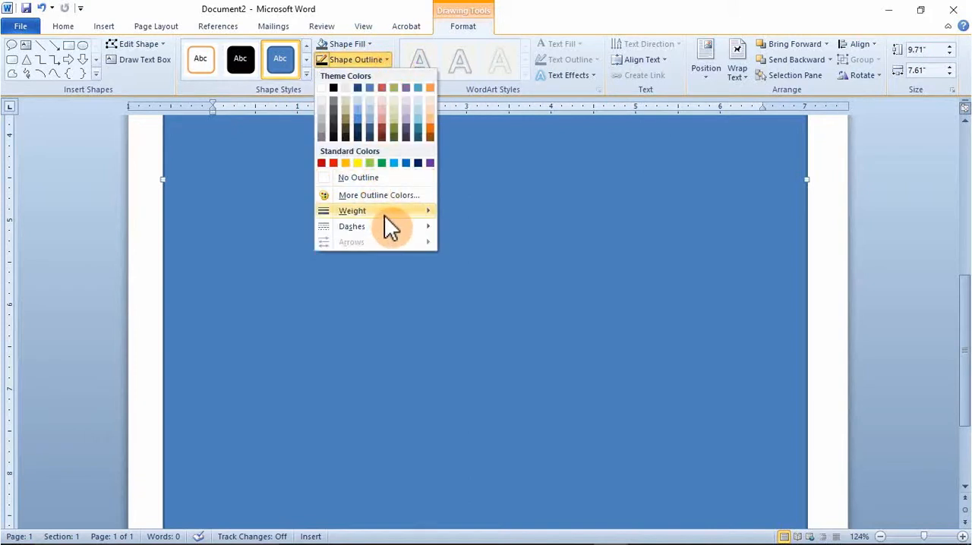
{"action": "mouse_move", "coordinate": [386, 215]}
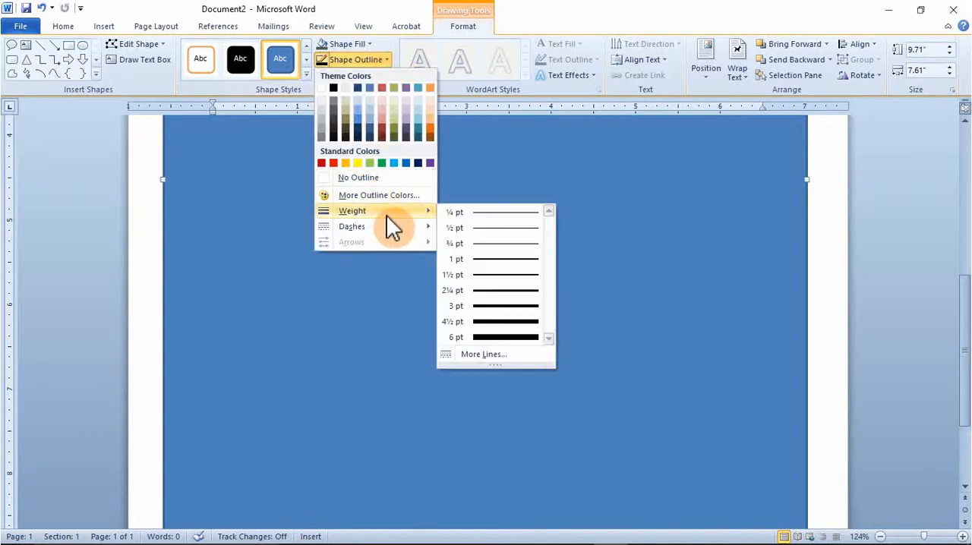
{"action": "left_click", "coordinate": [529, 339]}
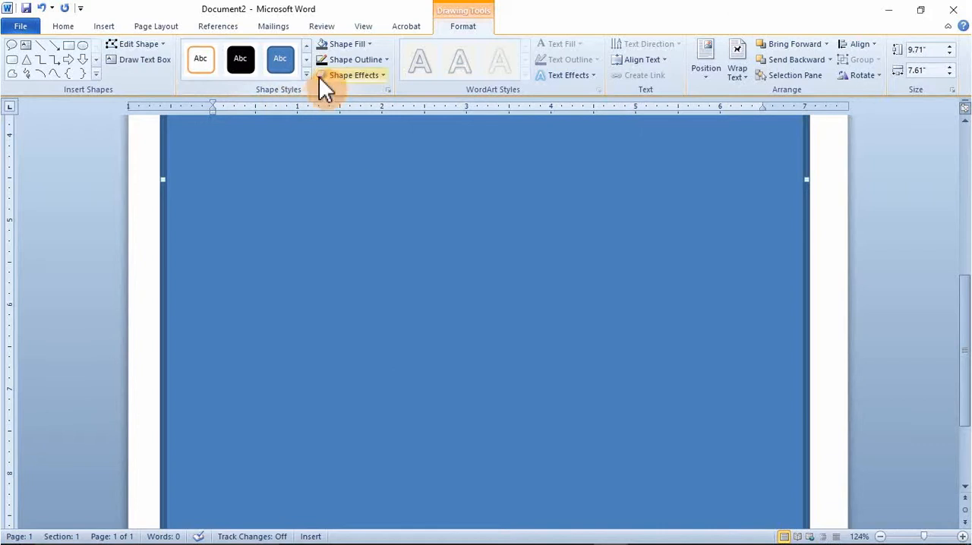
{"action": "left_click", "coordinate": [360, 44]}
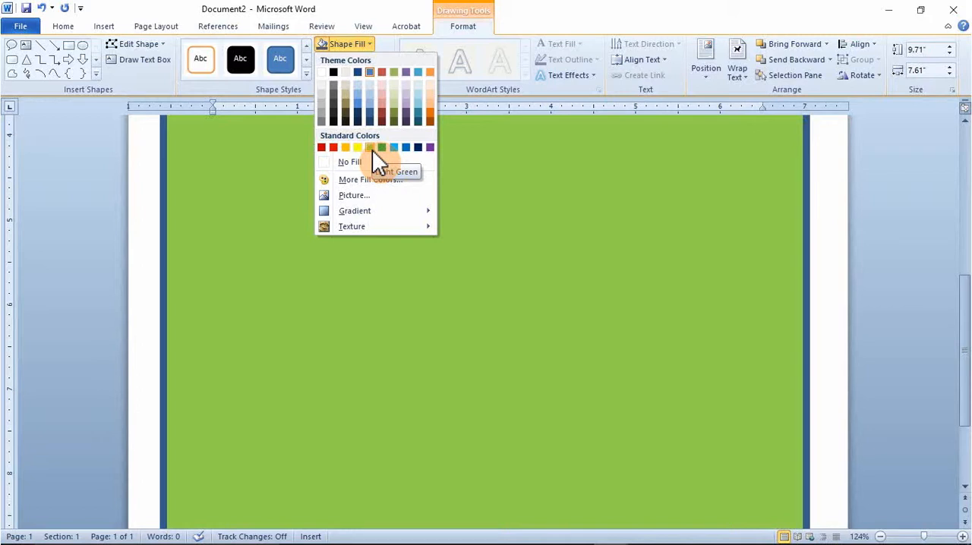
{"action": "left_click", "coordinate": [372, 150]}
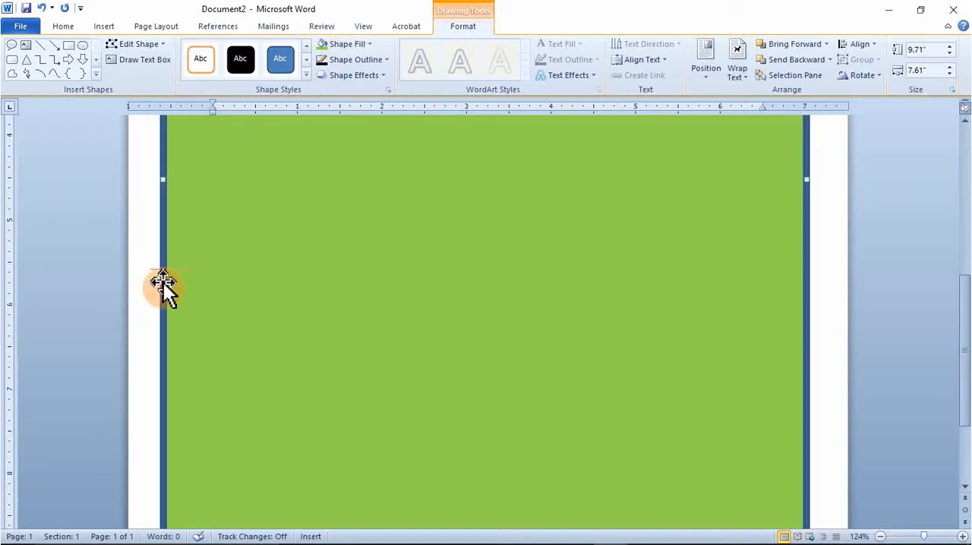
- Duplicate the green rectangle slightly inside its left edge and narrow the copy to about 7.05 inches wide
{"action": "left_click_drag", "start_coordinate": [162, 281], "coordinate": [206, 281]}
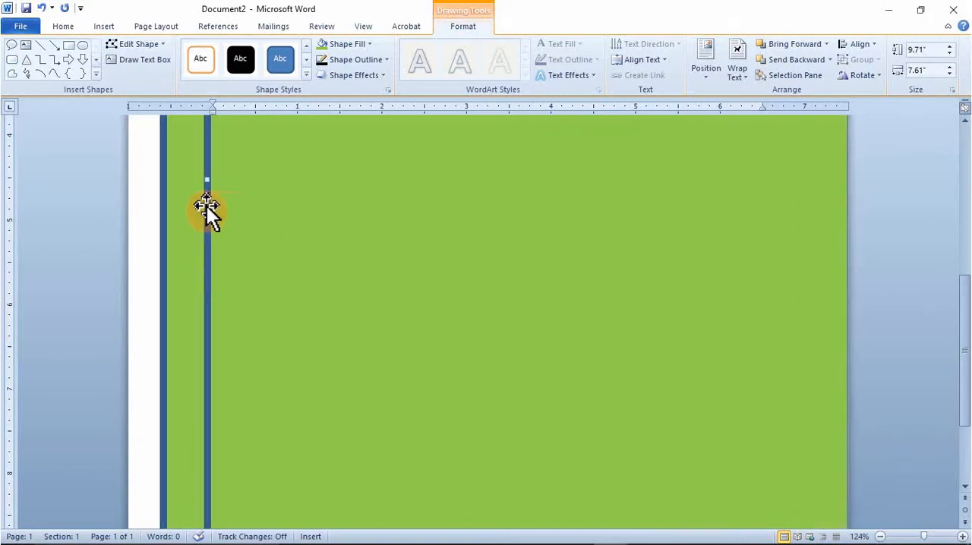
{"action": "left_click_drag", "start_coordinate": [206, 204], "coordinate": [183, 205]}
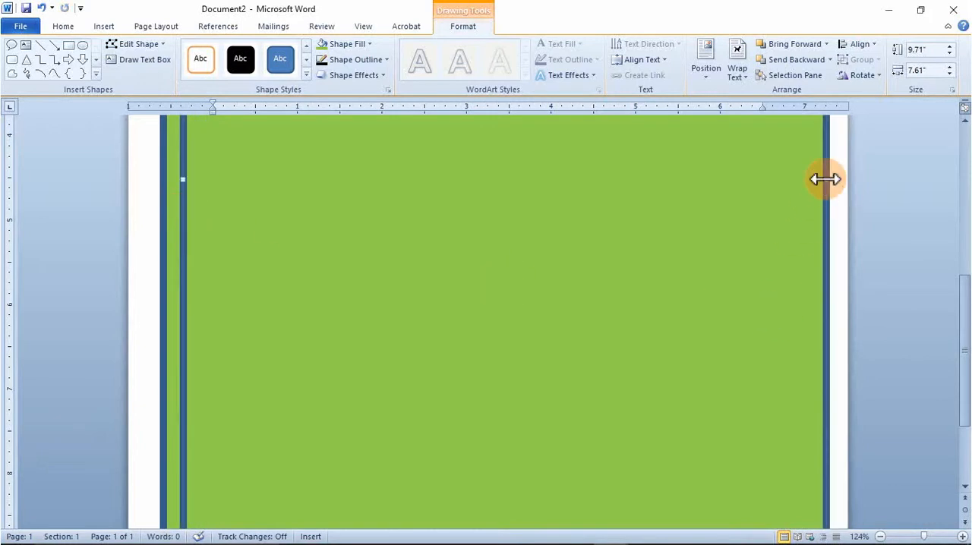
{"action": "left_click_drag", "start_coordinate": [826, 180], "coordinate": [807, 183]}
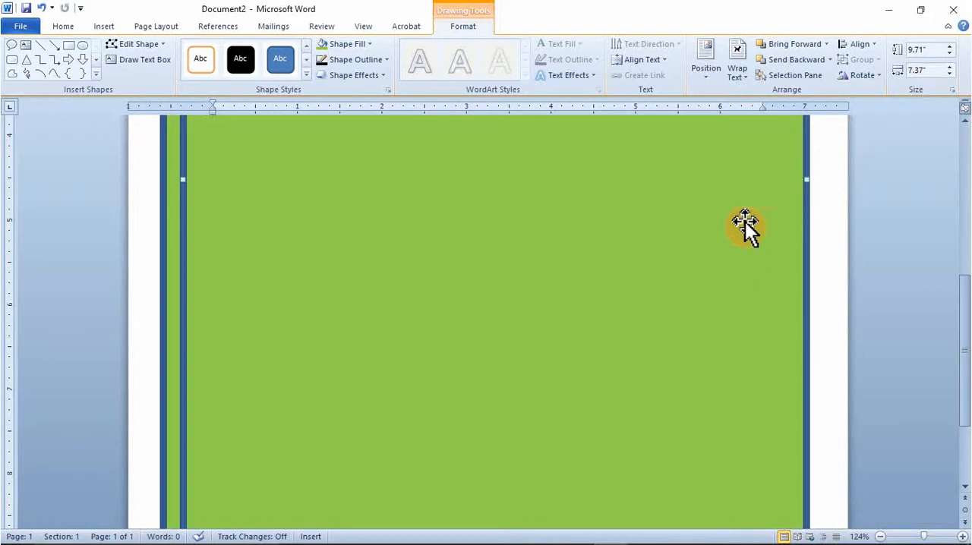
{"action": "left_click_drag", "start_coordinate": [805, 178], "coordinate": [766, 180]}
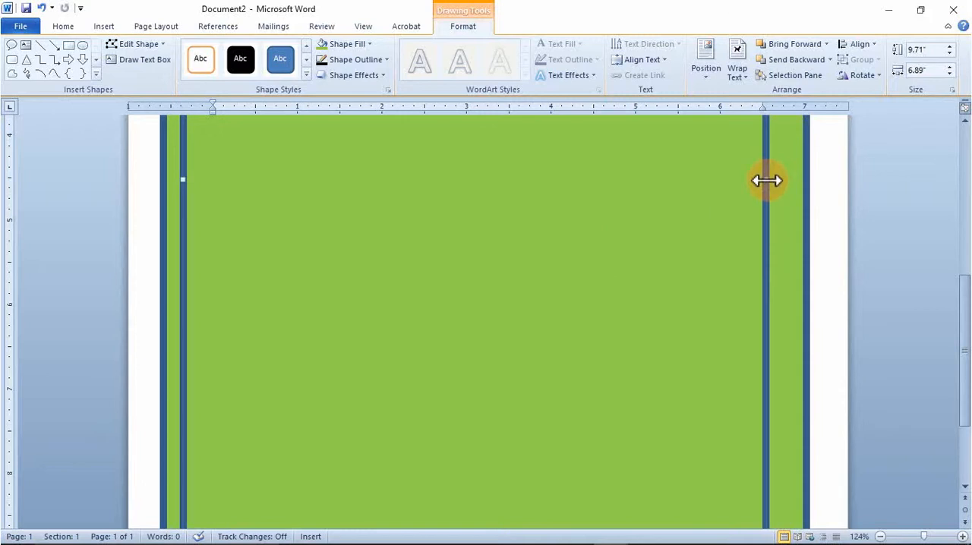
{"action": "left_click_drag", "start_coordinate": [767, 180], "coordinate": [780, 183]}
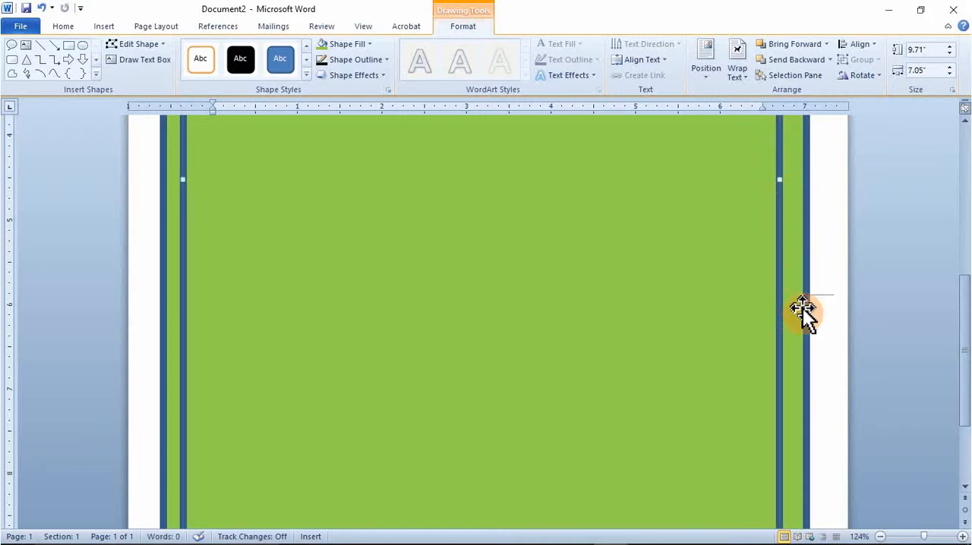
- Pull the inner rectangle's upper and lower edges inward to a height of about 9.17 inches
{"action": "scroll", "coordinate": [521, 318], "scroll_direction": "up", "scroll_amount": 5}
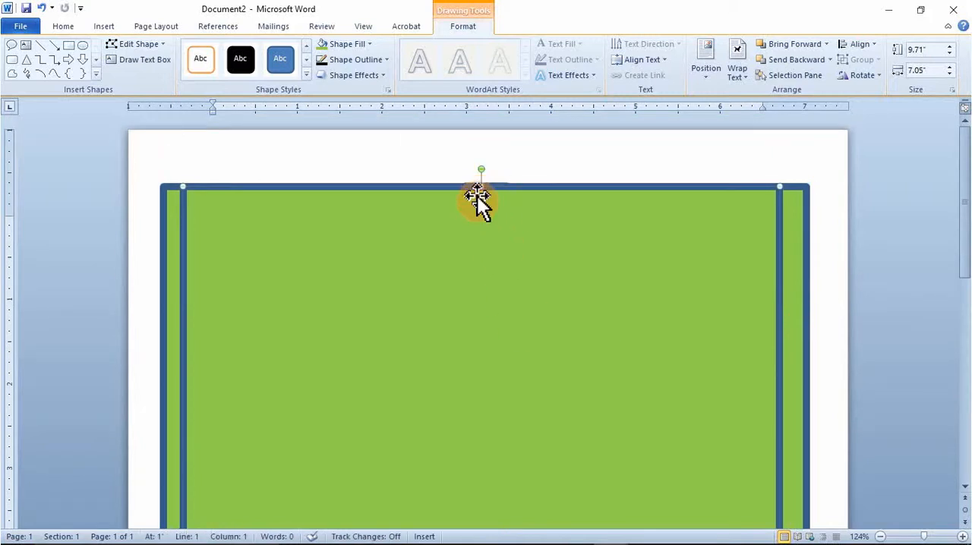
{"action": "left_click_drag", "start_coordinate": [484, 186], "coordinate": [485, 208]}
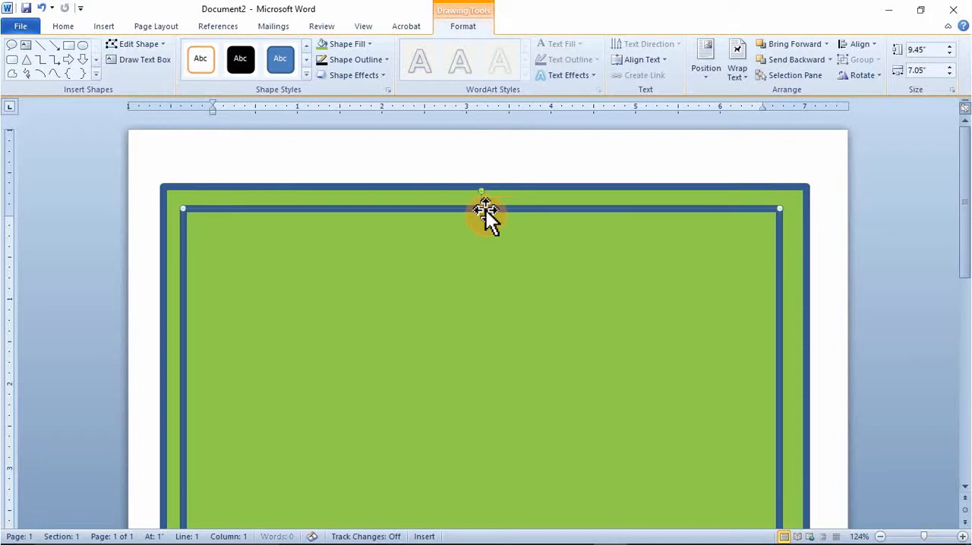
{"action": "scroll", "coordinate": [485, 208], "scroll_direction": "down", "scroll_amount": 3}
{"action": "scroll", "coordinate": [485, 208], "scroll_direction": "down", "scroll_amount": 5}
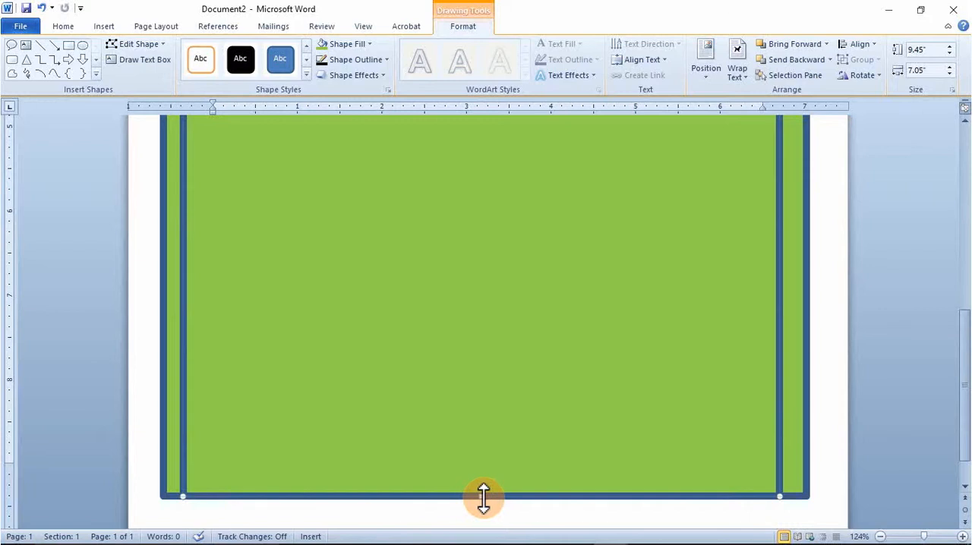
{"action": "left_click_drag", "start_coordinate": [484, 498], "coordinate": [483, 472]}
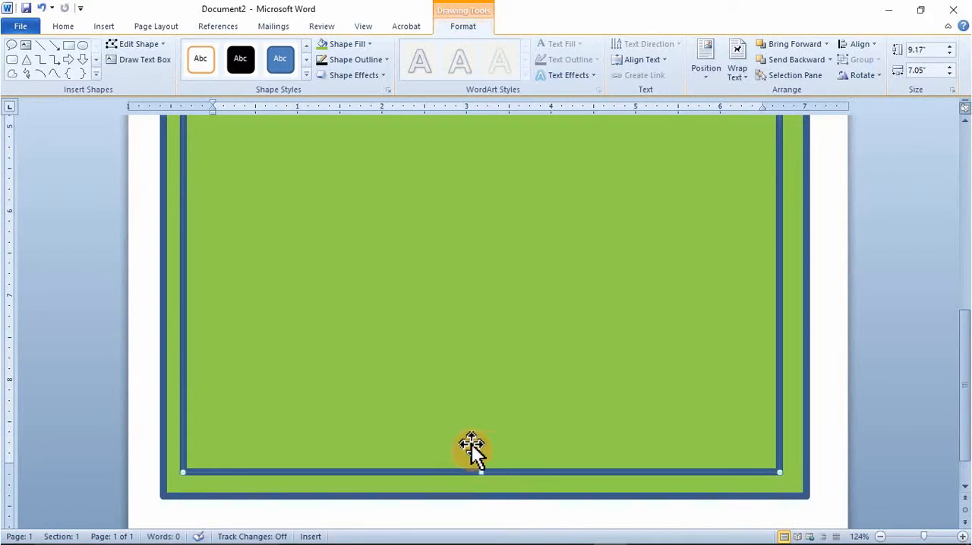
{"action": "scroll", "coordinate": [497, 411], "scroll_direction": "up", "scroll_amount": 5}
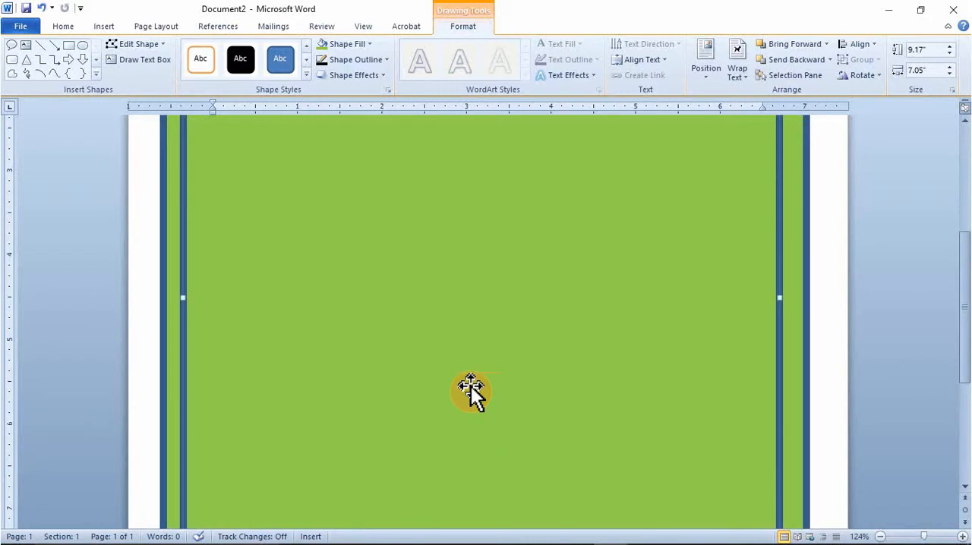
- Apply the white preset style with an orange outline to the inner rectangle and widen it to about 7.13 inches
{"action": "left_click", "coordinate": [211, 69]}
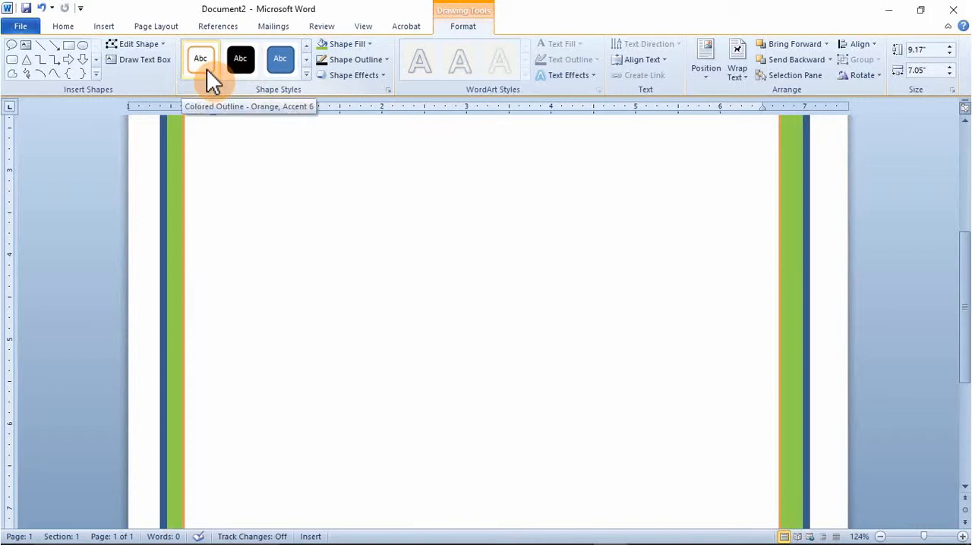
{"action": "left_click", "coordinate": [207, 69]}
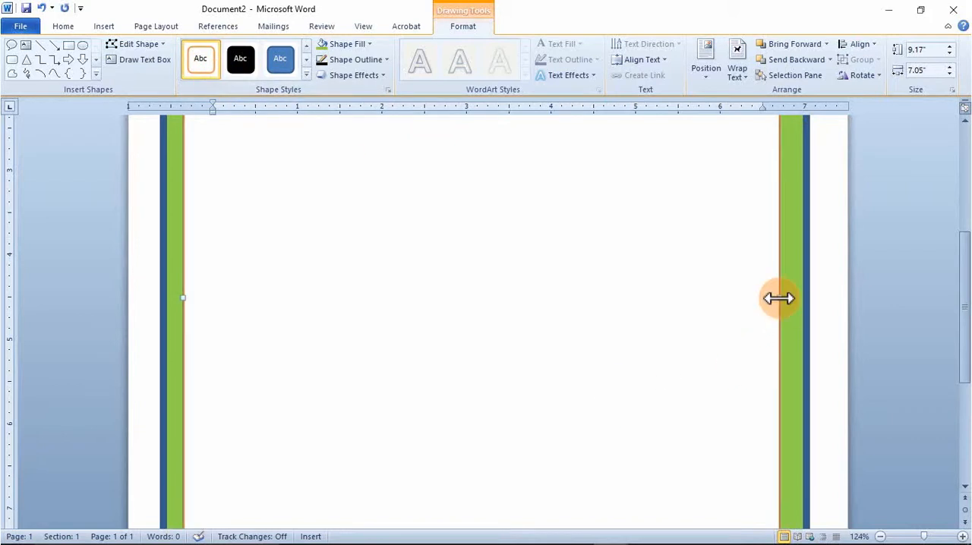
{"action": "left_click_drag", "start_coordinate": [779, 298], "coordinate": [785, 297]}
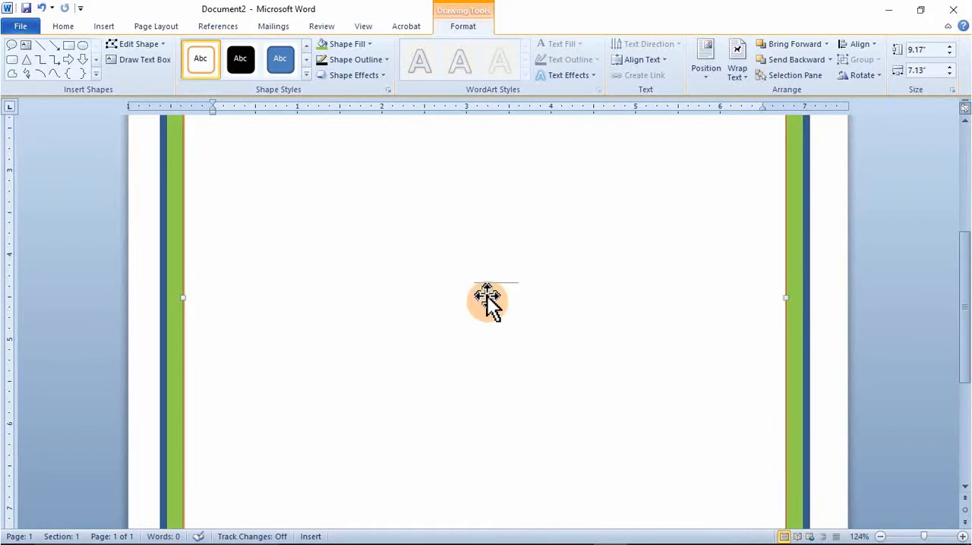
- Remove the green fill from the outer rectangle by setting it to No Fill
{"action": "scroll", "coordinate": [487, 296], "scroll_direction": "up", "scroll_amount": 5}
{"action": "scroll", "coordinate": [478, 282], "scroll_direction": "down", "scroll_amount": 8}
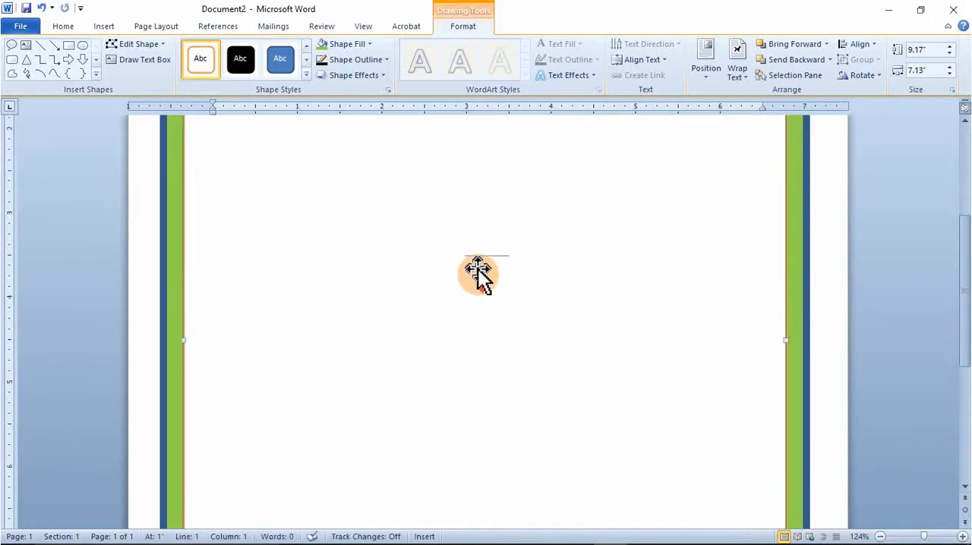
{"action": "scroll", "coordinate": [472, 260], "scroll_direction": "up", "scroll_amount": 7}
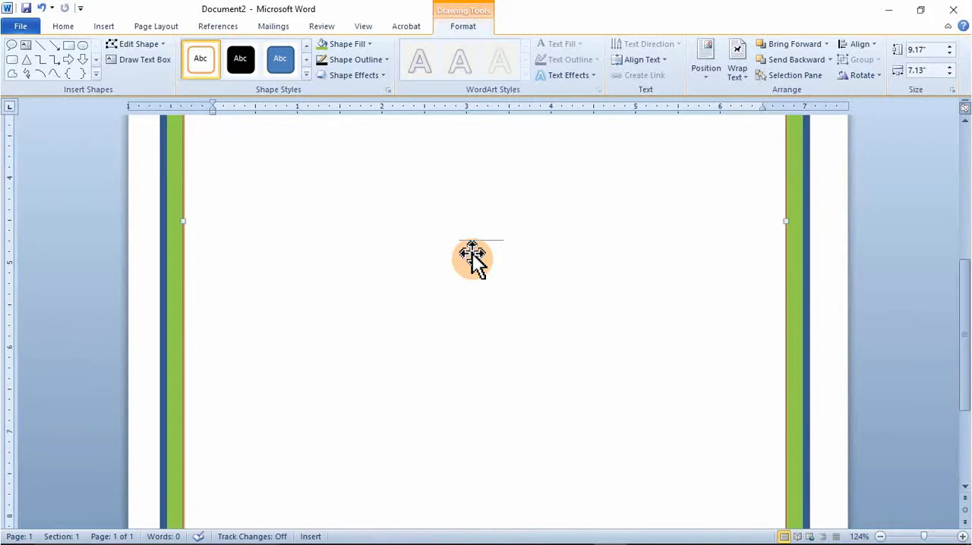
{"action": "scroll", "coordinate": [473, 260], "scroll_direction": "up", "scroll_amount": 1}
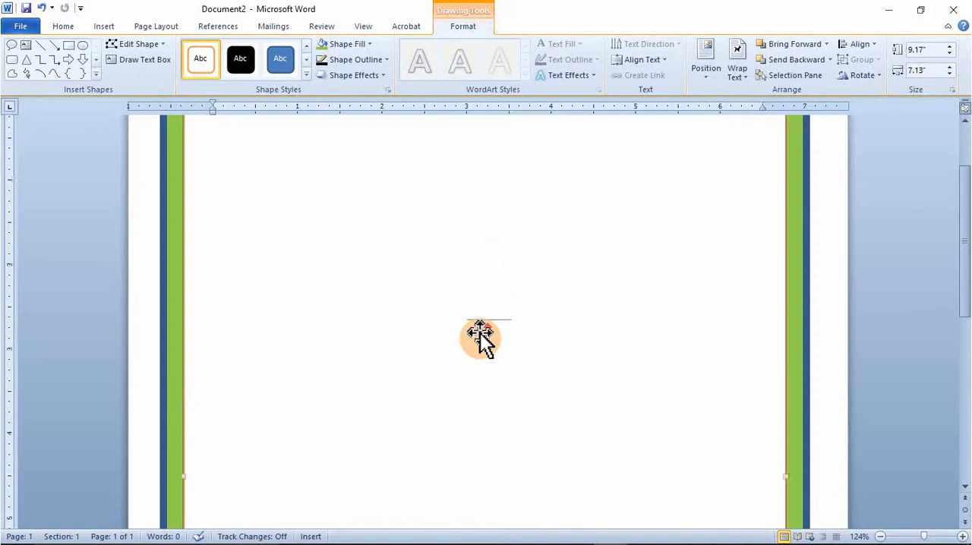
{"action": "scroll", "coordinate": [499, 267], "scroll_direction": "up", "scroll_amount": 4}
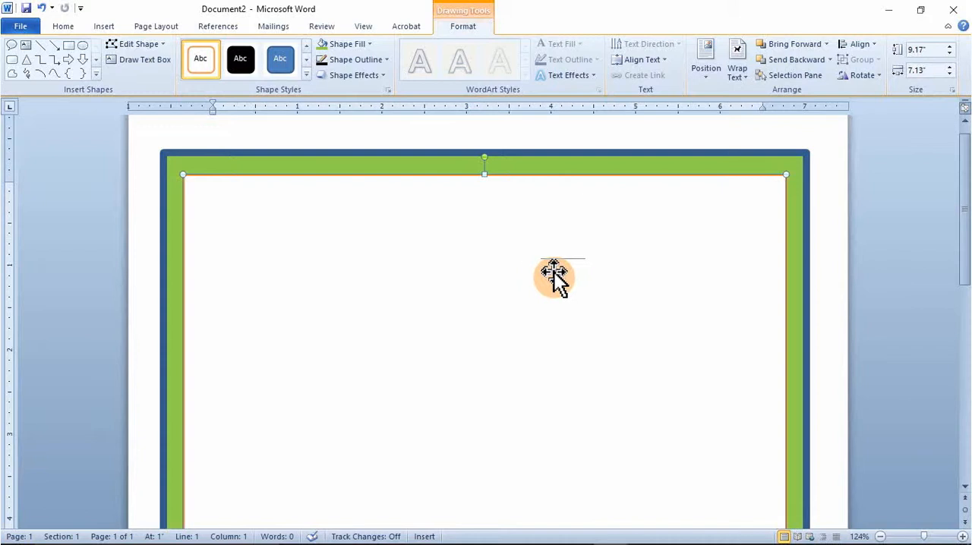
{"action": "left_click", "coordinate": [737, 161]}
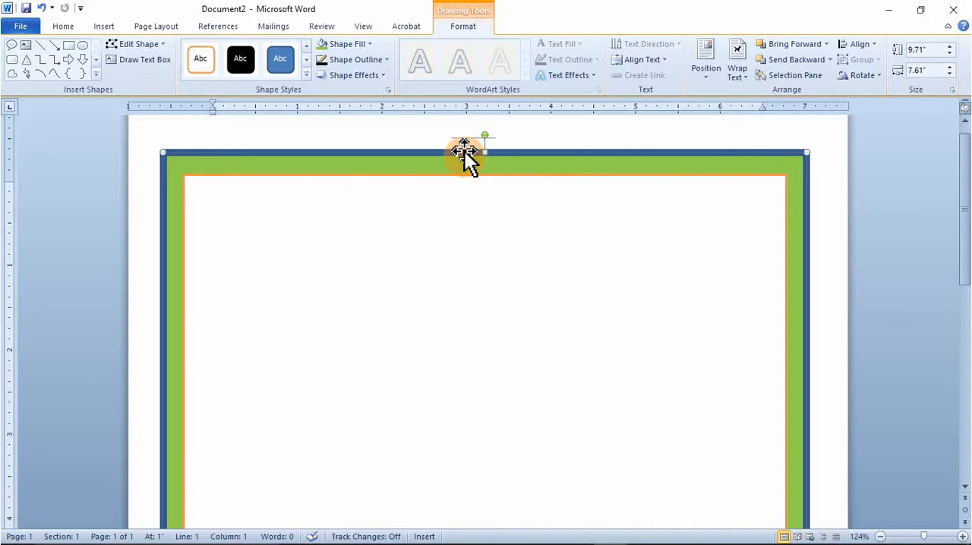
{"action": "left_click", "coordinate": [371, 44]}
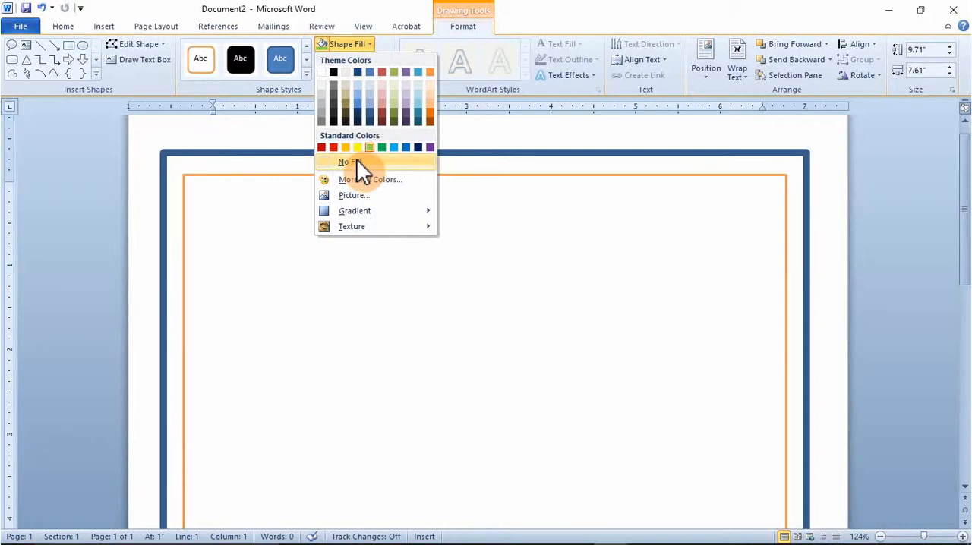
{"action": "left_click", "coordinate": [356, 162]}
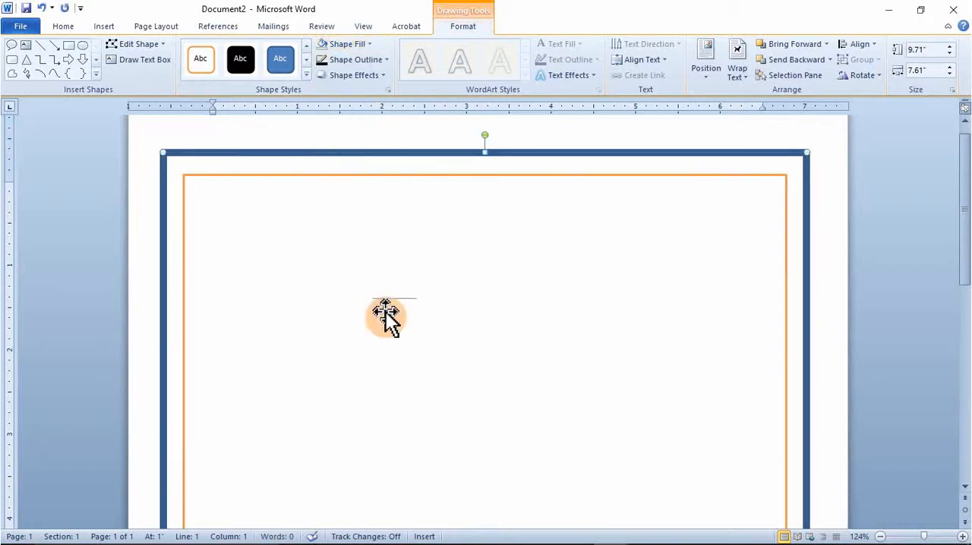
- Apply the same orange-outlined preset style to the outer rectangle
{"action": "scroll", "coordinate": [513, 308], "scroll_direction": "down", "scroll_amount": 5}
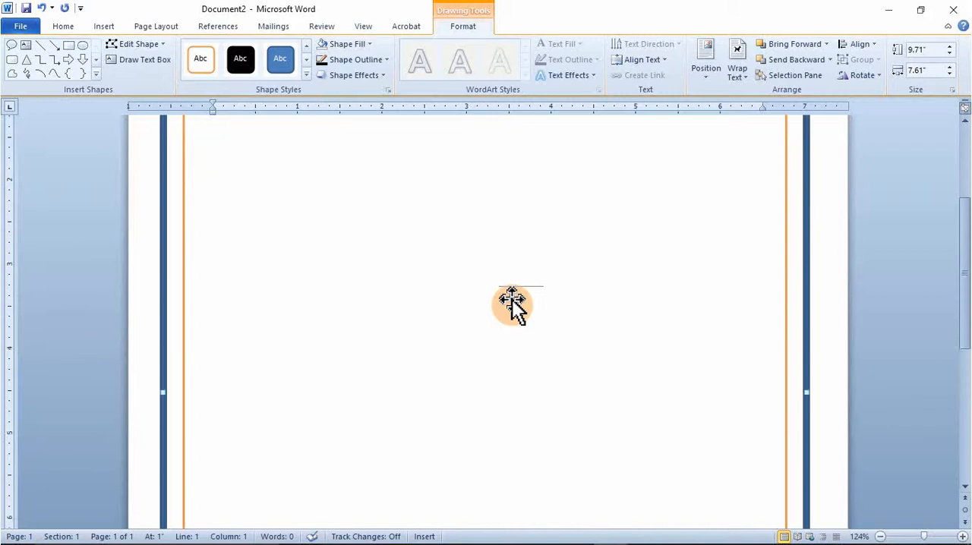
{"action": "scroll", "coordinate": [512, 303], "scroll_direction": "down", "scroll_amount": 3}
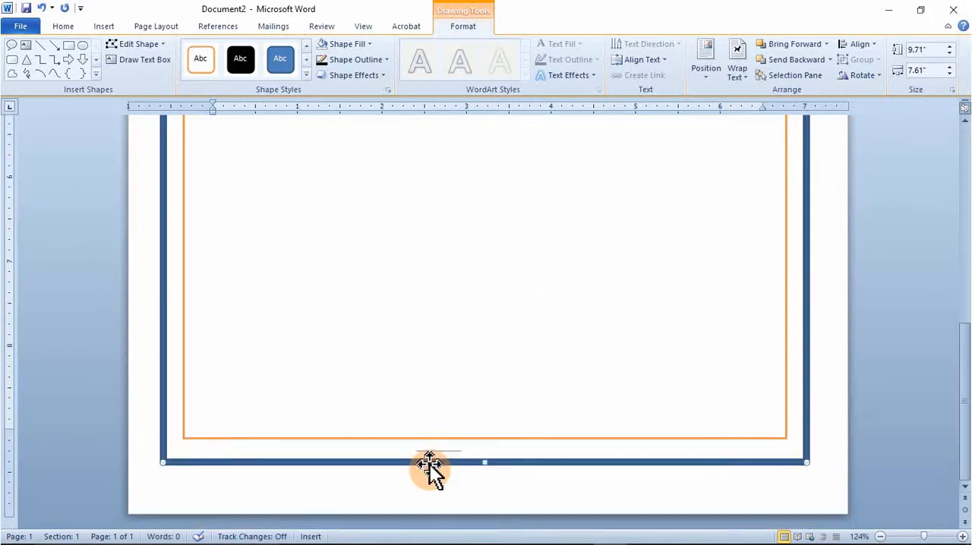
{"action": "left_click", "coordinate": [205, 61]}
{"action": "left_click", "coordinate": [459, 292]}
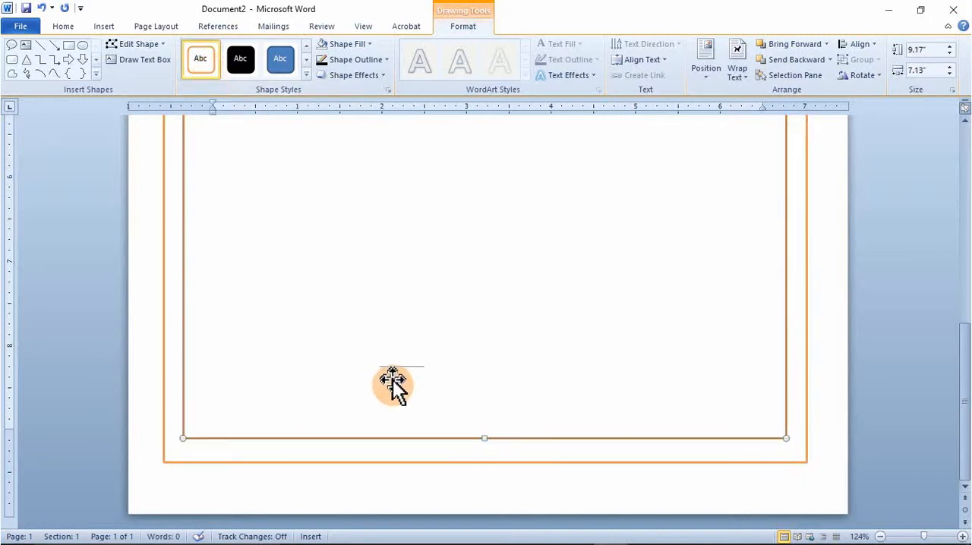
{"action": "scroll", "coordinate": [393, 385], "scroll_direction": "up", "scroll_amount": 5}
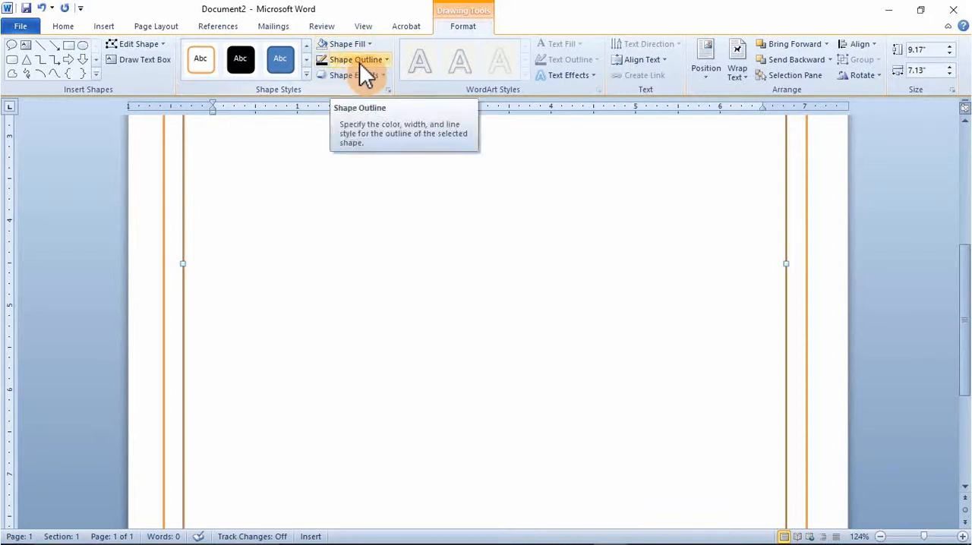
{"action": "left_click", "coordinate": [380, 276]}
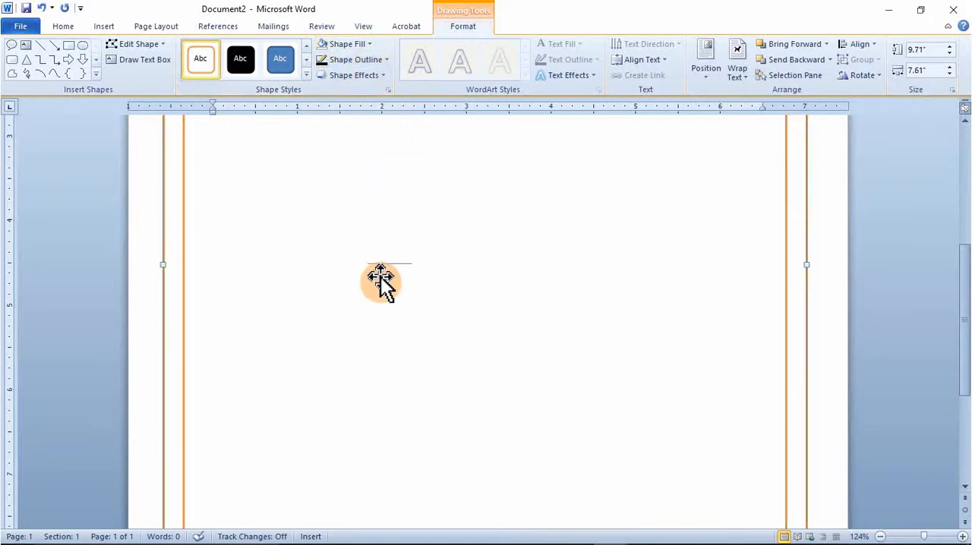
- Draw a ribbon banner about 3.01 inches wide and 0.77 inches high in the upper part of the inner rectangle
{"action": "scroll", "coordinate": [380, 277], "scroll_direction": "up", "scroll_amount": 3}
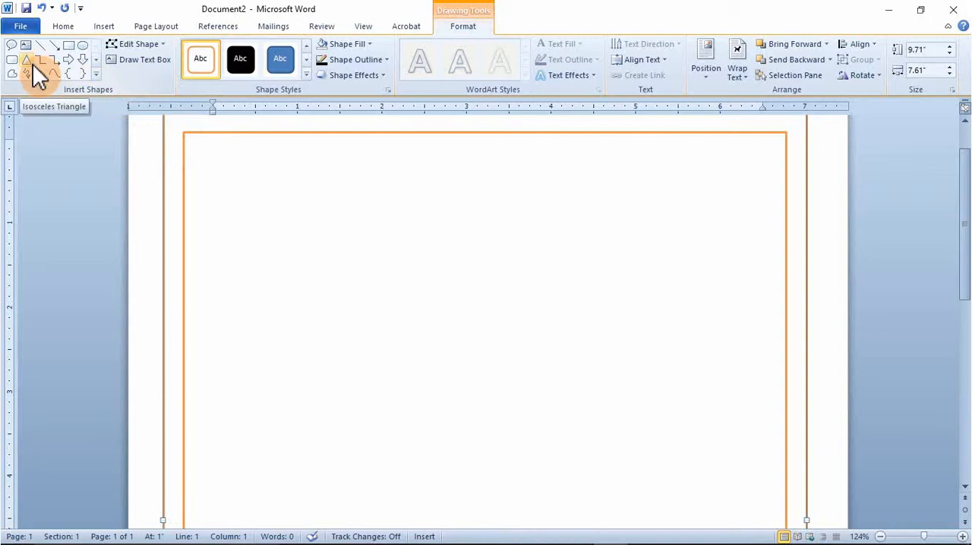
{"action": "left_click", "coordinate": [92, 77]}
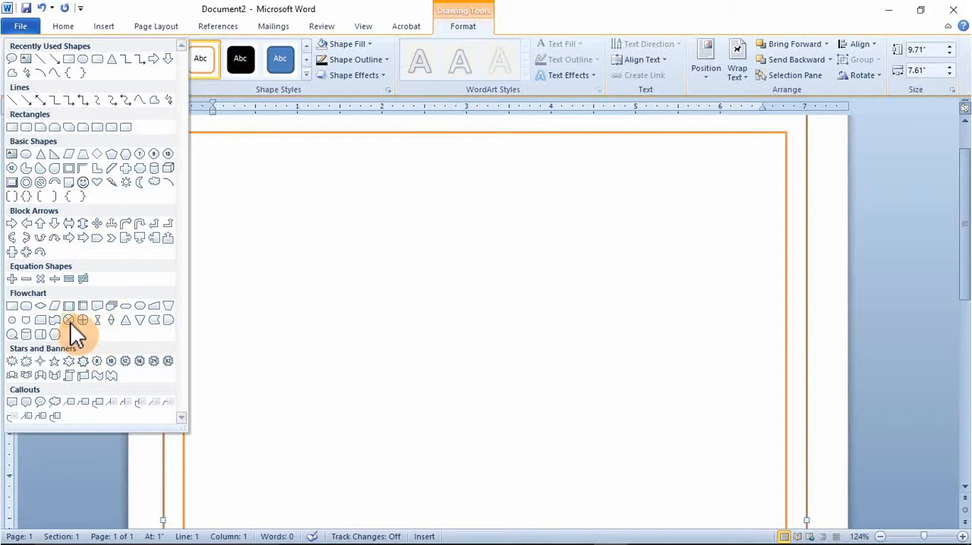
{"action": "left_click", "coordinate": [138, 362]}
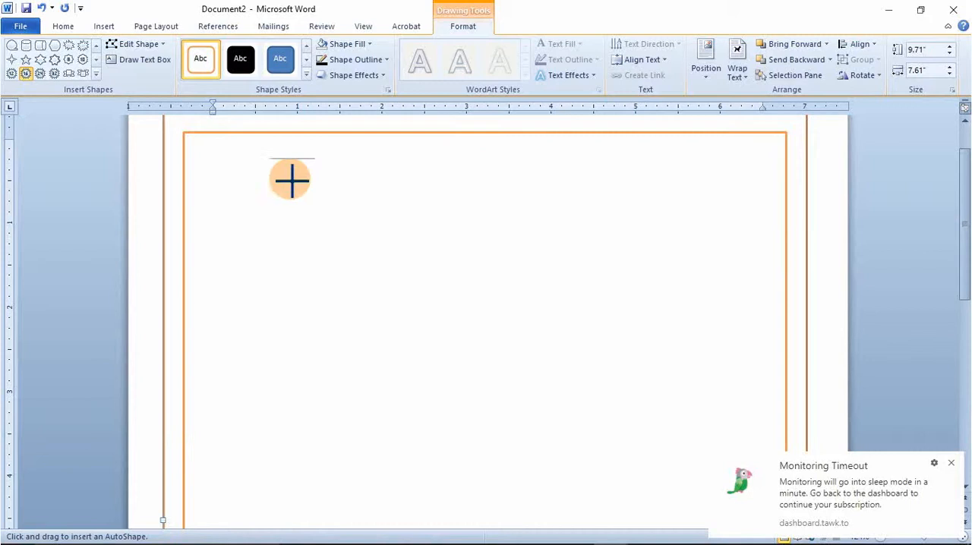
{"action": "left_click", "coordinate": [82, 75]}
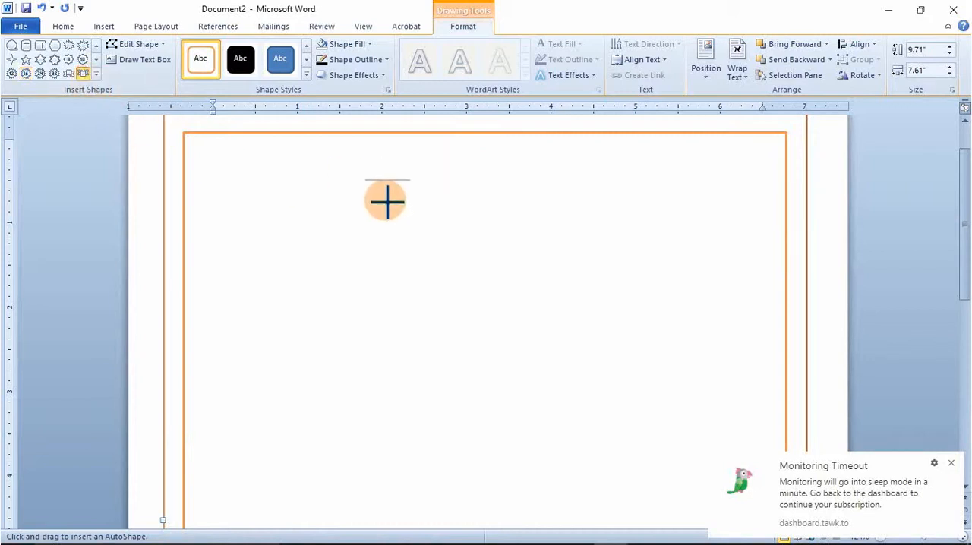
{"action": "mouse_move", "coordinate": [387, 201]}
{"action": "left_mouse_down"}
{"action": "mouse_move", "coordinate": [516, 291]}
{"action": "mouse_move", "coordinate": [642, 266]}
{"action": "left_mouse_up"}
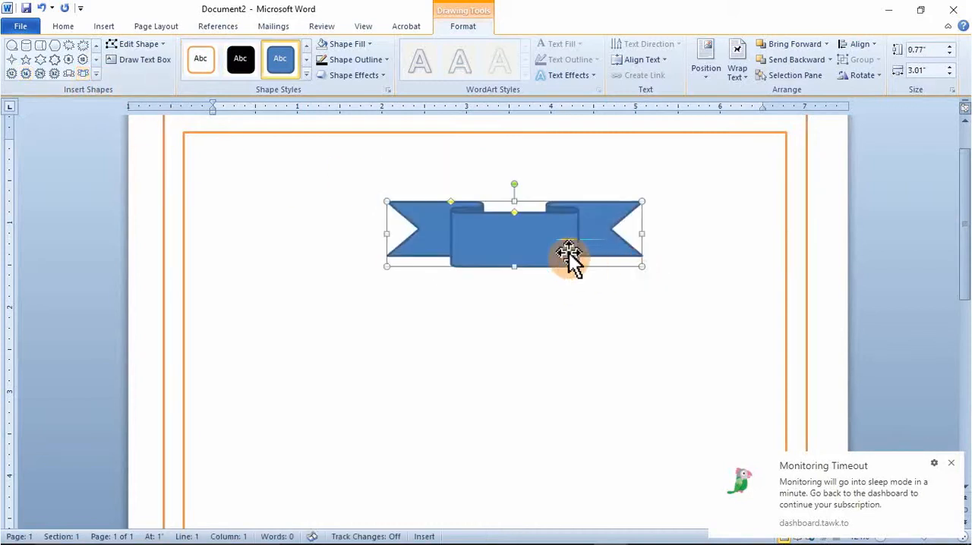
- Move the ribbon banner down and to the left, and reshape it with deeper folds and a wider centre panel
{"action": "left_click_drag", "start_coordinate": [523, 240], "coordinate": [469, 299]}
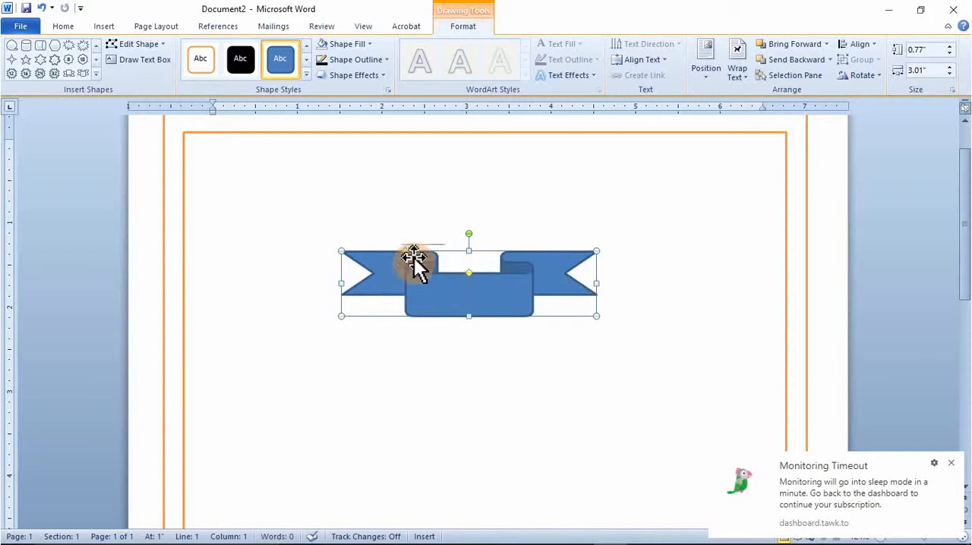
{"action": "left_click_drag", "start_coordinate": [408, 253], "coordinate": [376, 253]}
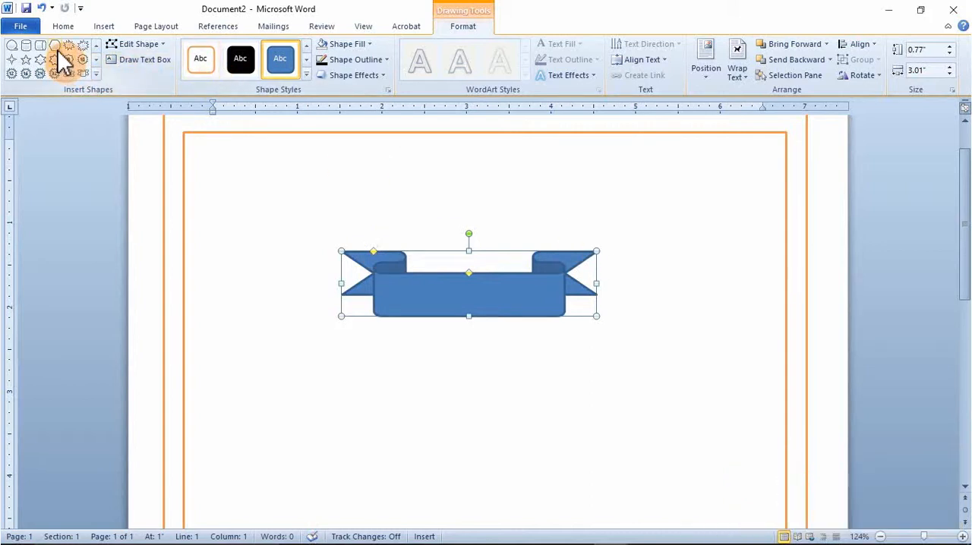
- Draw a flowchart off-page connector about 1.77 inches wide and 1.43 inches high, with its tip meeting the ribbon's centre panel
{"action": "left_click", "coordinate": [96, 74]}
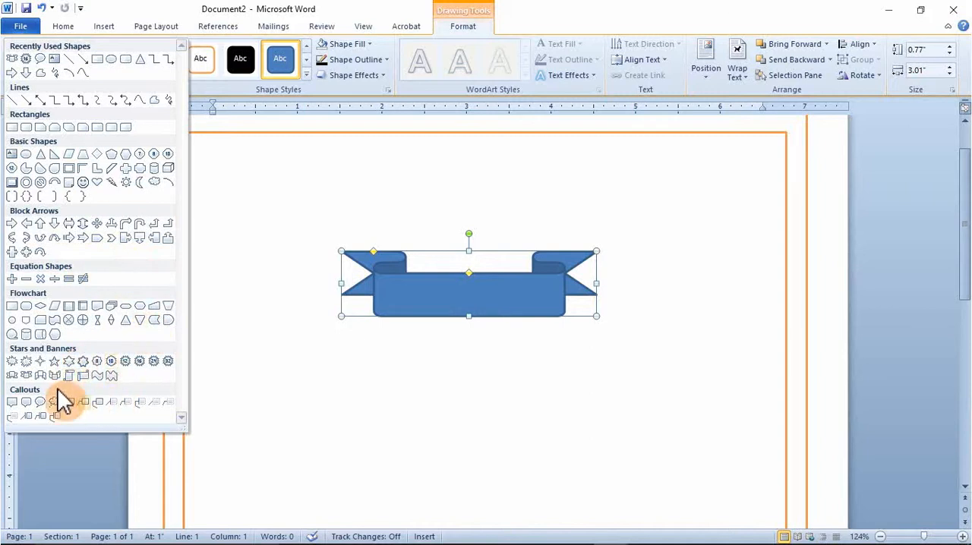
{"action": "left_click", "coordinate": [32, 322]}
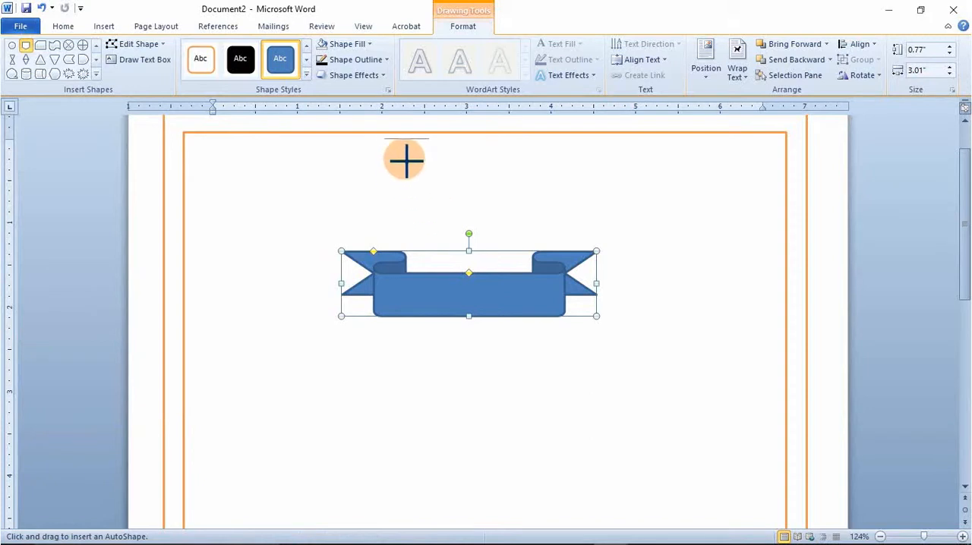
{"action": "left_click_drag", "start_coordinate": [393, 151], "coordinate": [544, 272]}
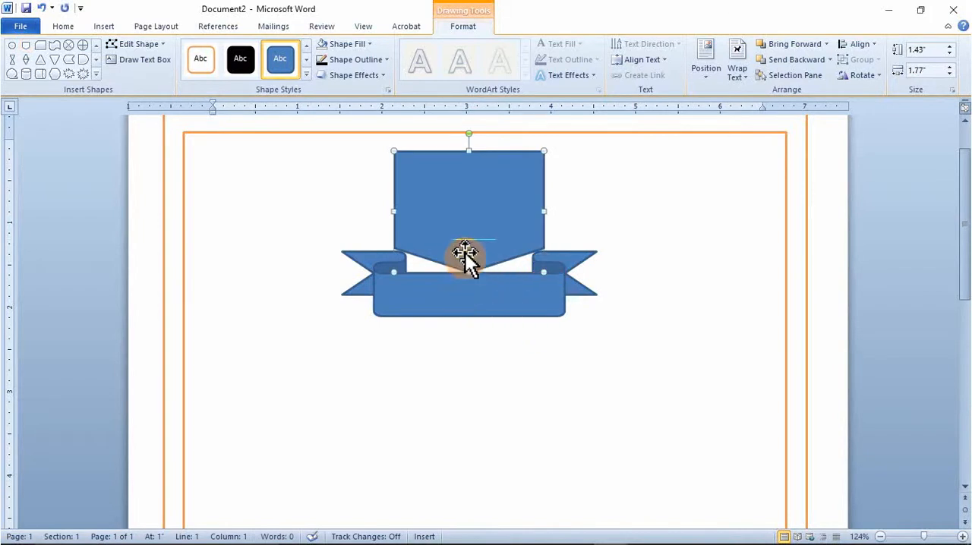
- Add the ribbon banner to the selection together with the pointed shape above it
{"action": "left_click", "coordinate": [442, 318], "text": "shift"}
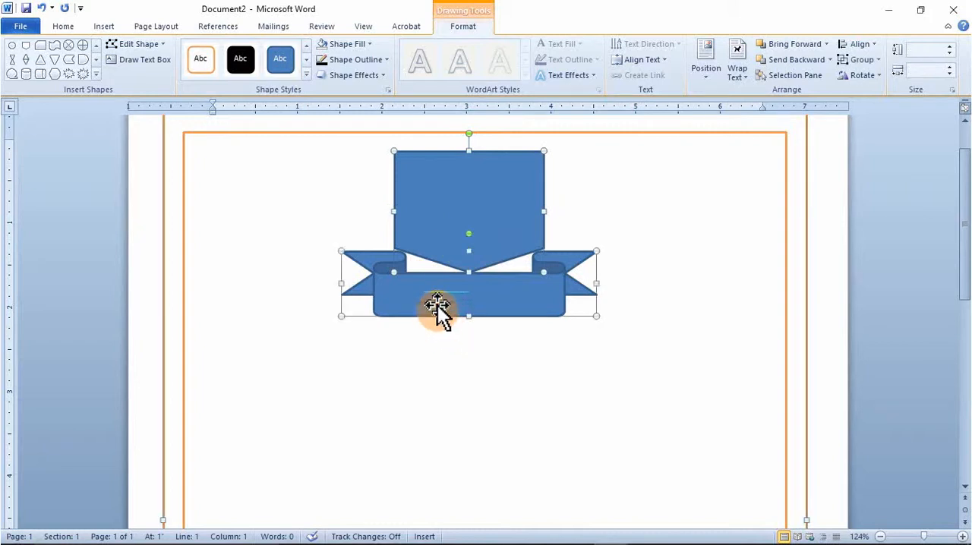
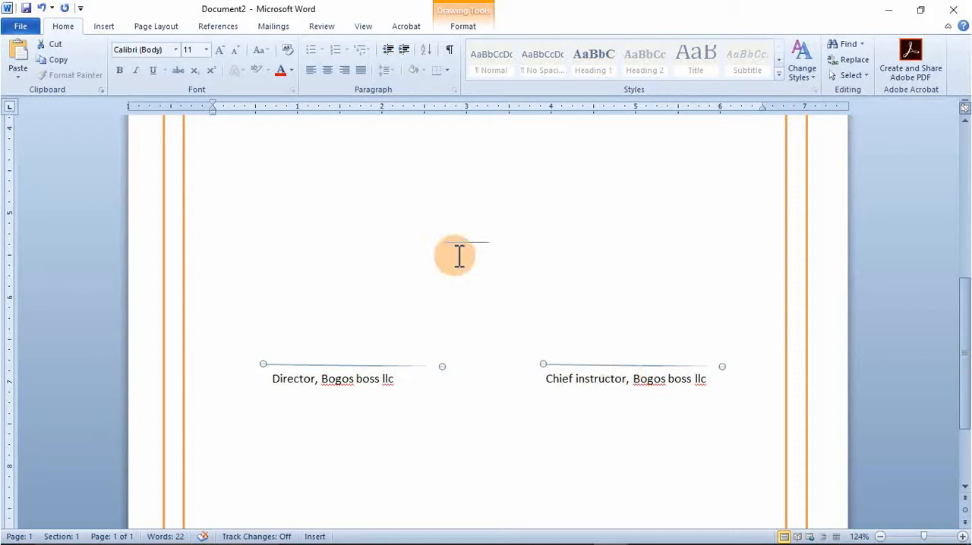
- Change both signature lines above the Director and Chief instructor captions to the Long Dash style
{"action": "left_click", "coordinate": [456, 28]}
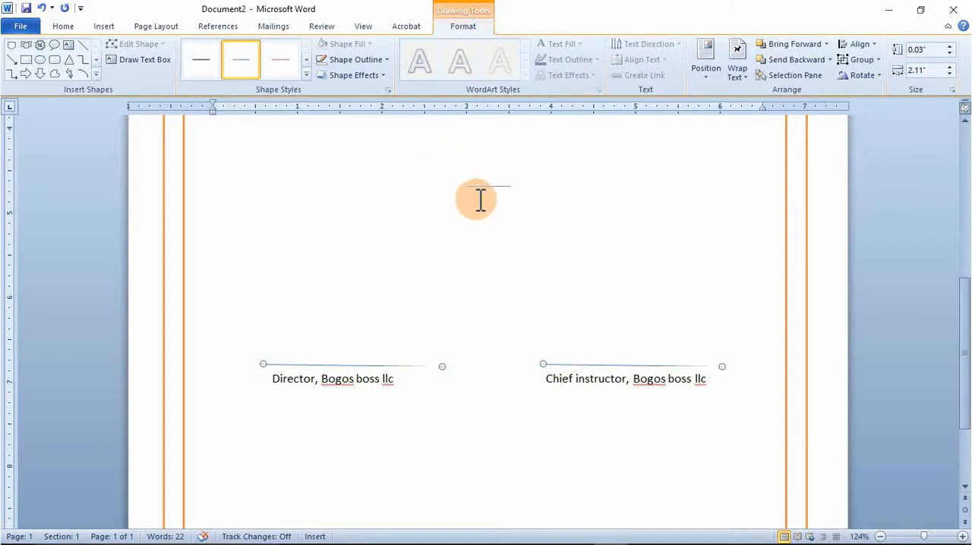
{"action": "left_click", "coordinate": [376, 59]}
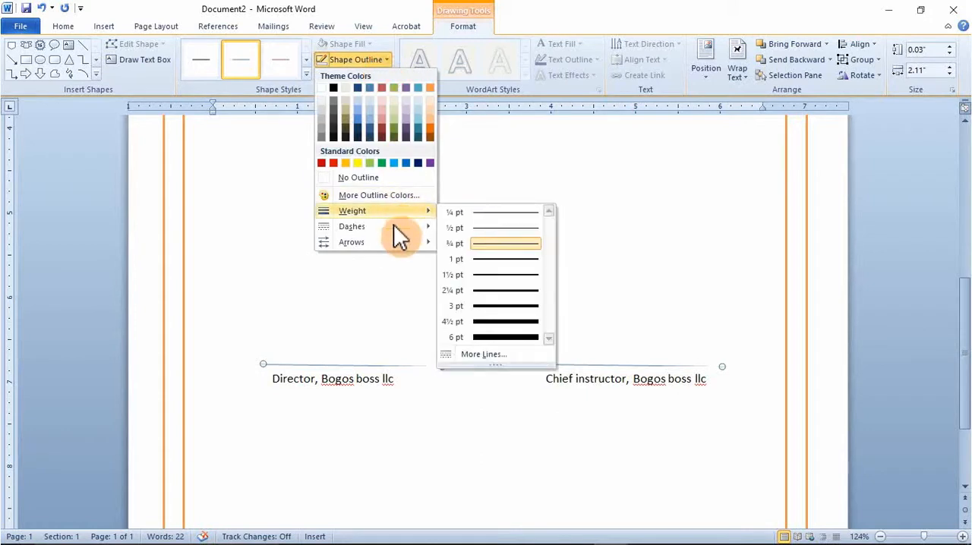
{"action": "mouse_move", "coordinate": [394, 227]}
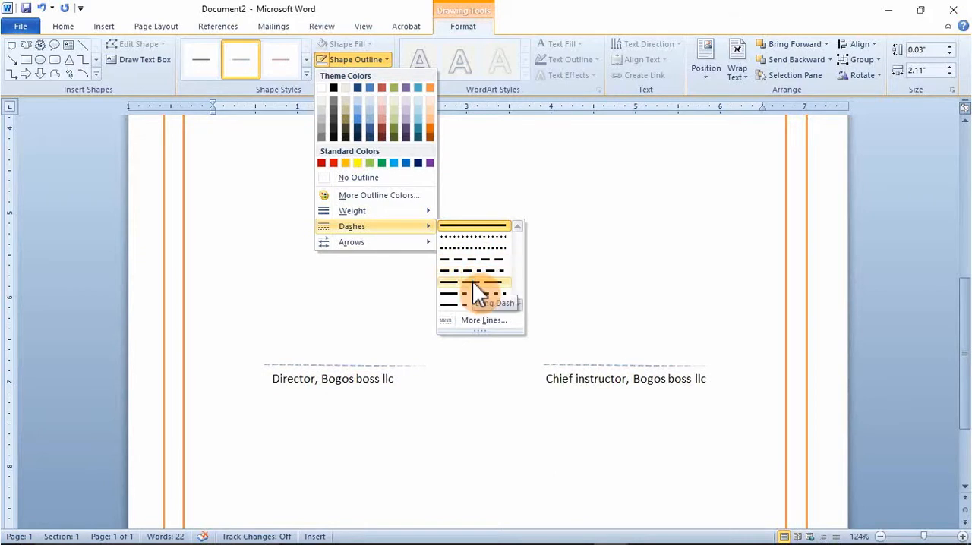
{"action": "left_click", "coordinate": [473, 283]}
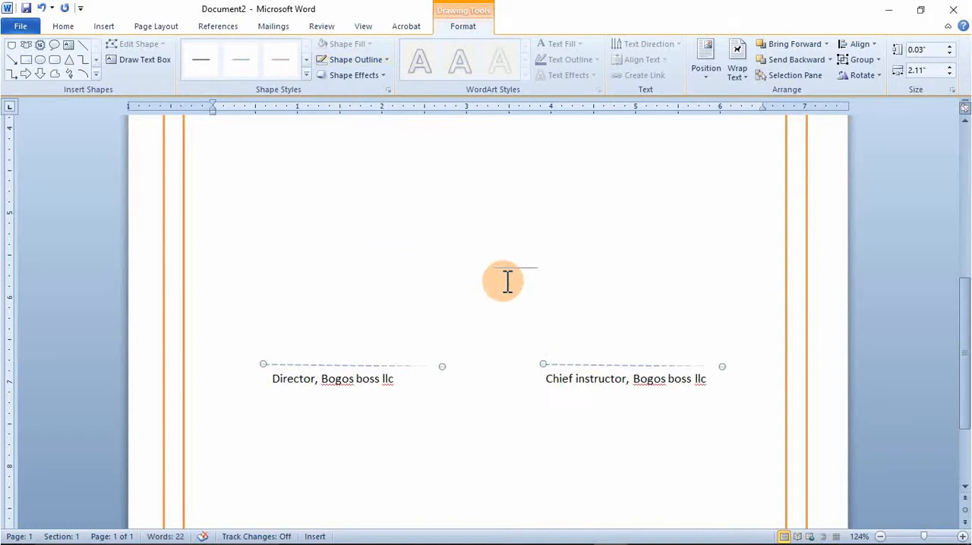
{"action": "left_click", "coordinate": [508, 282]}
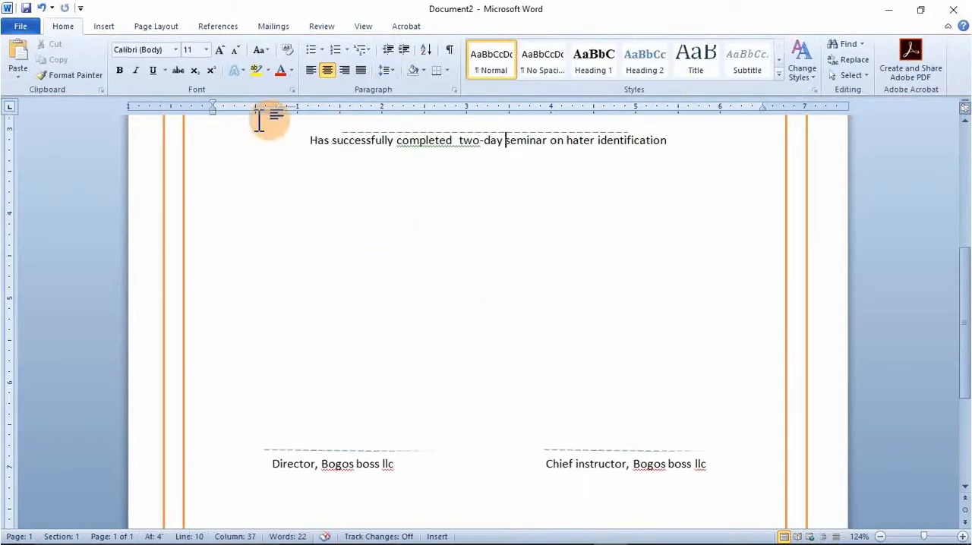
- Draw freehand Scribble signatures over the Chief instructor line, about 1.31 by 1.07 inches, and the Director line, about 1.53 by 1.44 inches
{"action": "left_click", "coordinate": [105, 27]}
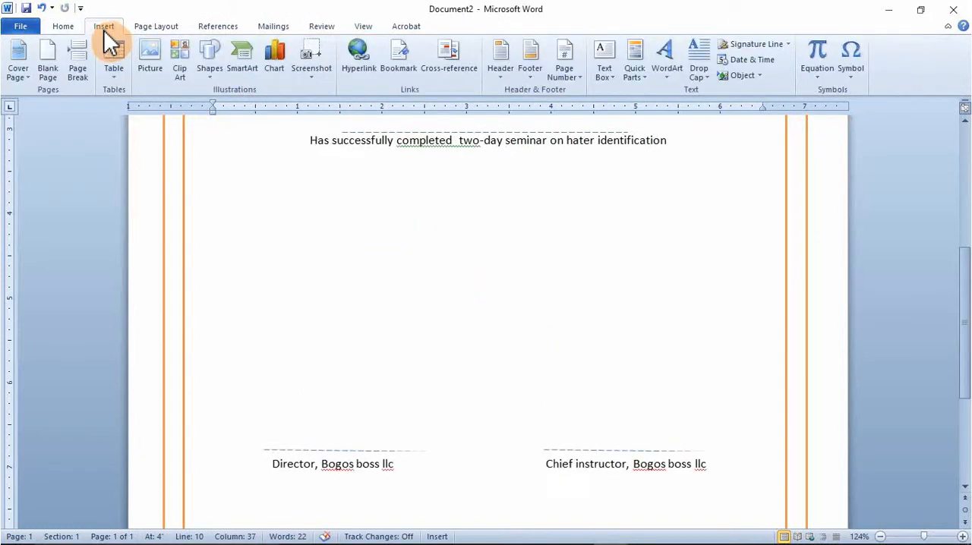
{"action": "left_click", "coordinate": [213, 77]}
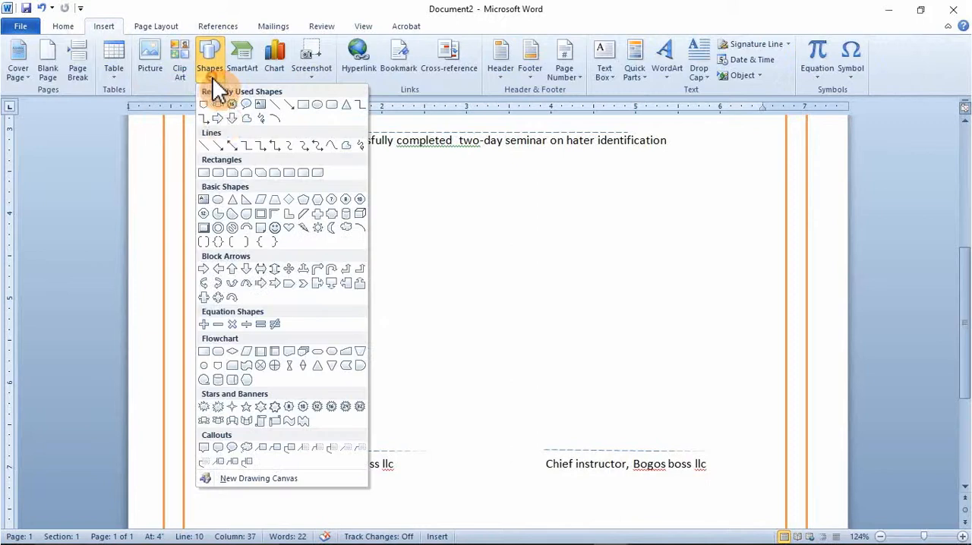
{"action": "left_click", "coordinate": [263, 120]}
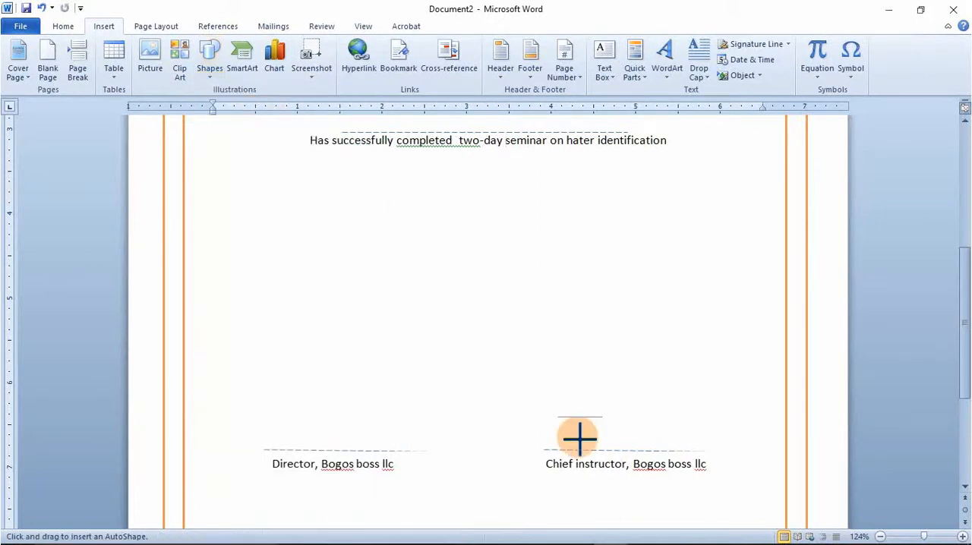
{"action": "mouse_move", "coordinate": [581, 439]}
{"action": "left_mouse_down"}
{"action": "mouse_move", "coordinate": [581, 490]}
{"action": "mouse_move", "coordinate": [581, 419]}
{"action": "mouse_move", "coordinate": [570, 458]}
{"action": "mouse_move", "coordinate": [624, 446]}
{"action": "mouse_move", "coordinate": [636, 432]}
{"action": "mouse_move", "coordinate": [676, 430]}
{"action": "mouse_move", "coordinate": [613, 430]}
{"action": "mouse_move", "coordinate": [645, 404]}
{"action": "mouse_move", "coordinate": [642, 437]}
{"action": "mouse_move", "coordinate": [683, 401]}
{"action": "left_mouse_up"}
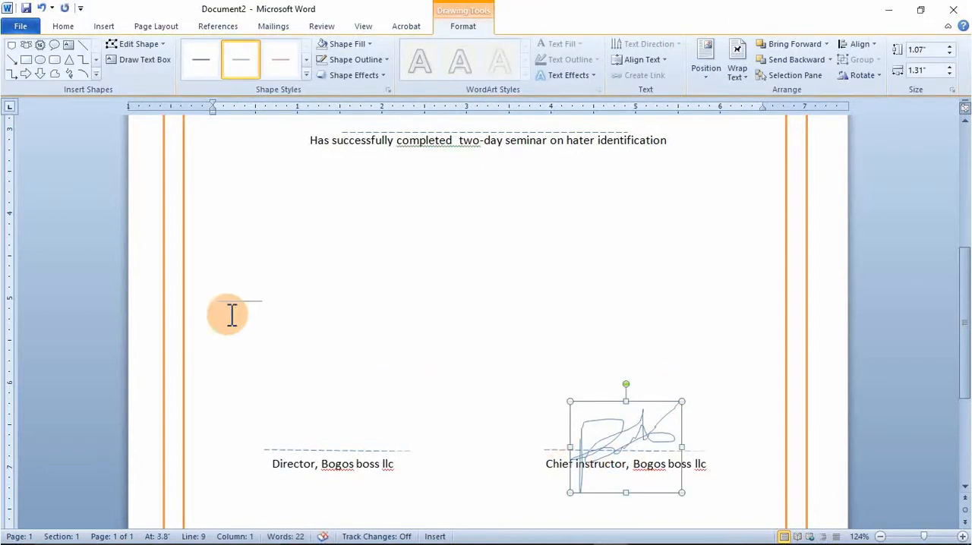
{"action": "left_click", "coordinate": [67, 74]}
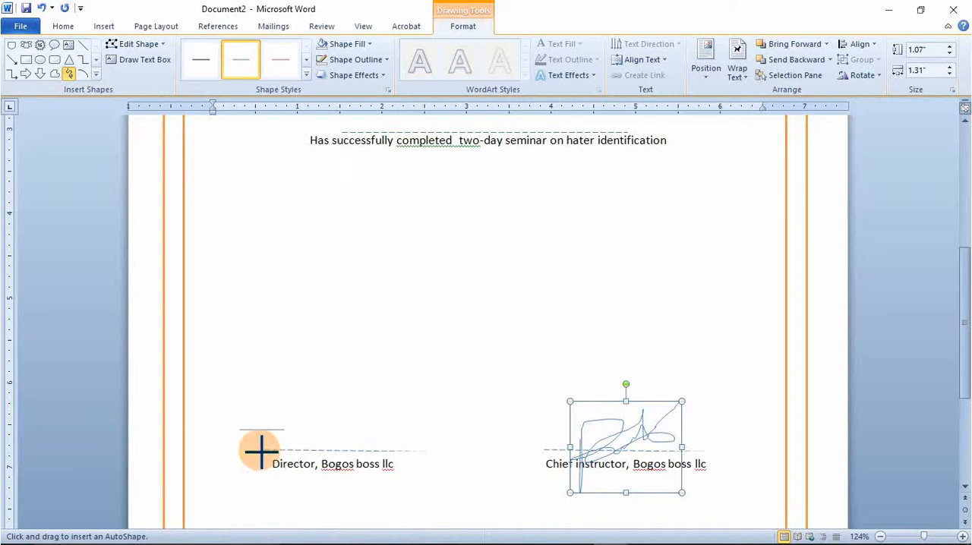
{"action": "mouse_move", "coordinate": [261, 451]}
{"action": "left_mouse_down"}
{"action": "mouse_move", "coordinate": [343, 354]}
{"action": "mouse_move", "coordinate": [262, 473]}
{"action": "mouse_move", "coordinate": [353, 437]}
{"action": "mouse_move", "coordinate": [387, 439]}
{"action": "mouse_move", "coordinate": [270, 435]}
{"action": "mouse_move", "coordinate": [292, 401]}
{"action": "mouse_move", "coordinate": [290, 452]}
{"action": "left_mouse_up"}
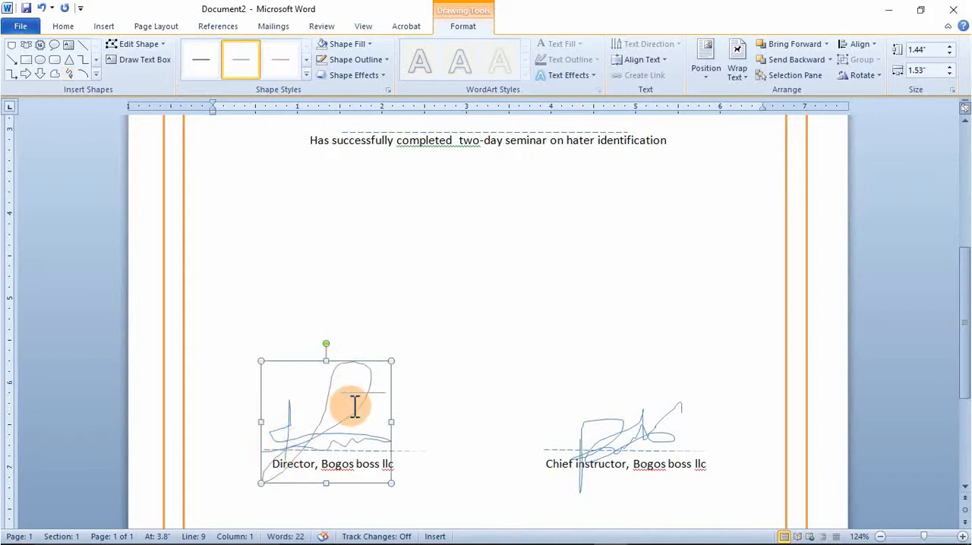
- Select both scribbled signatures and set their outline weight to 2¼ pt
{"action": "left_click", "coordinate": [582, 439], "text": "shift"}
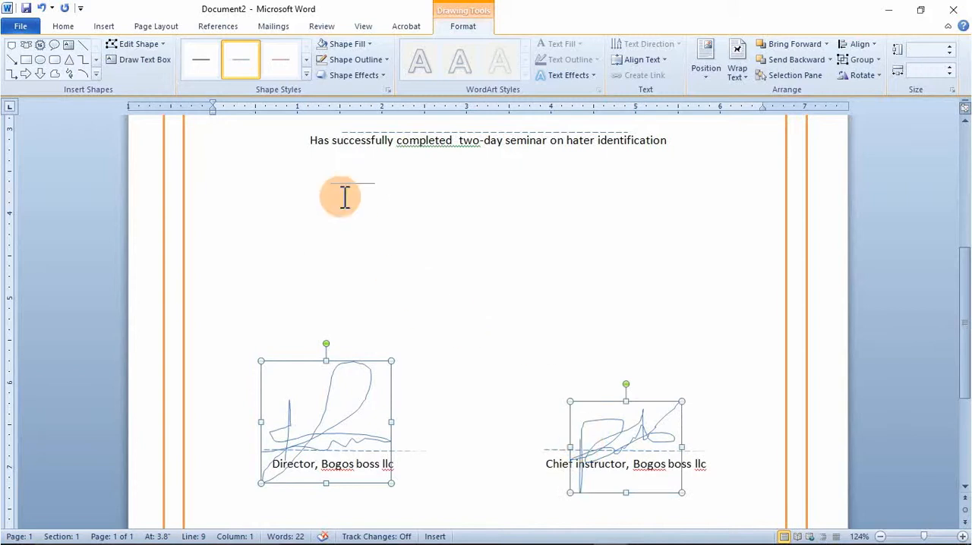
{"action": "left_click", "coordinate": [385, 60]}
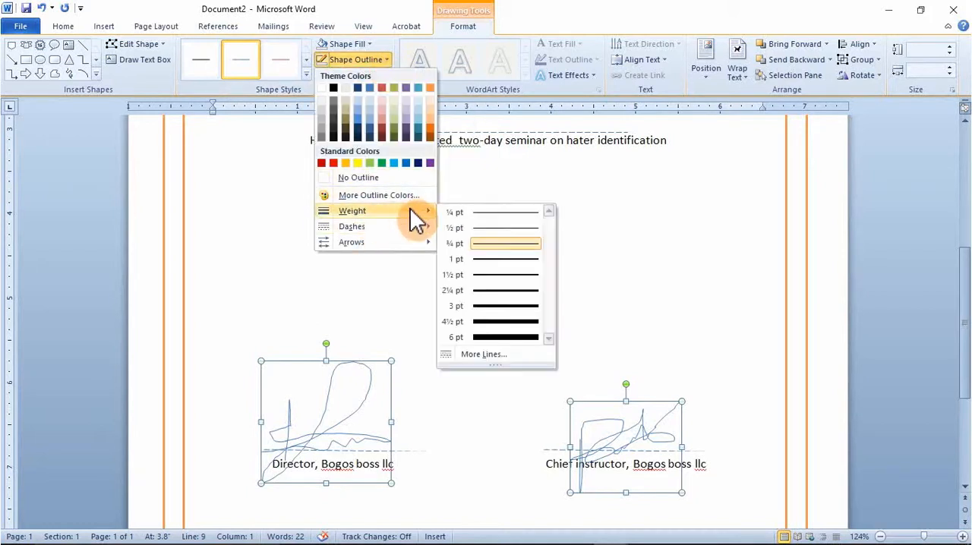
{"action": "left_click", "coordinate": [514, 291]}
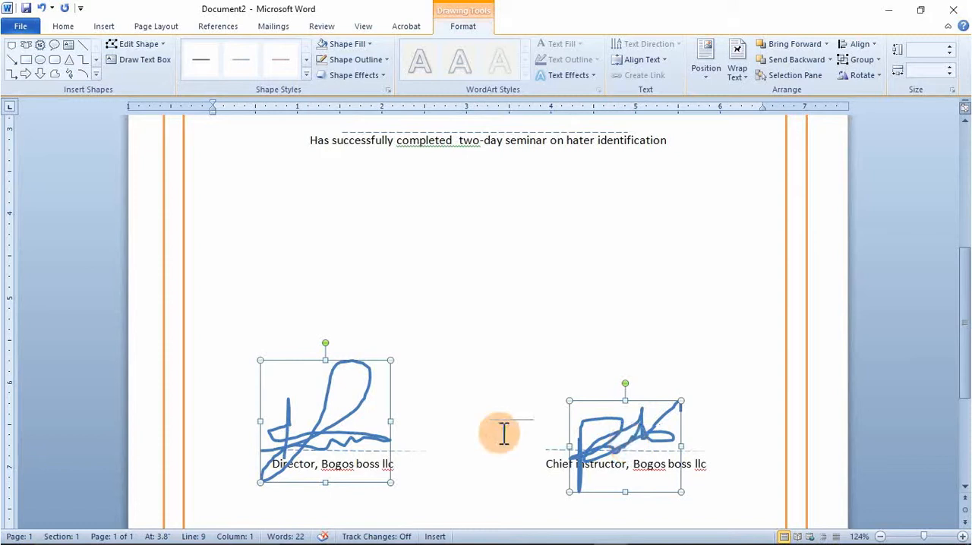
- Add a new line reading "Date:" below the sentence about the two-day seminar
{"action": "scroll", "coordinate": [483, 432], "scroll_direction": "down", "scroll_amount": 3}
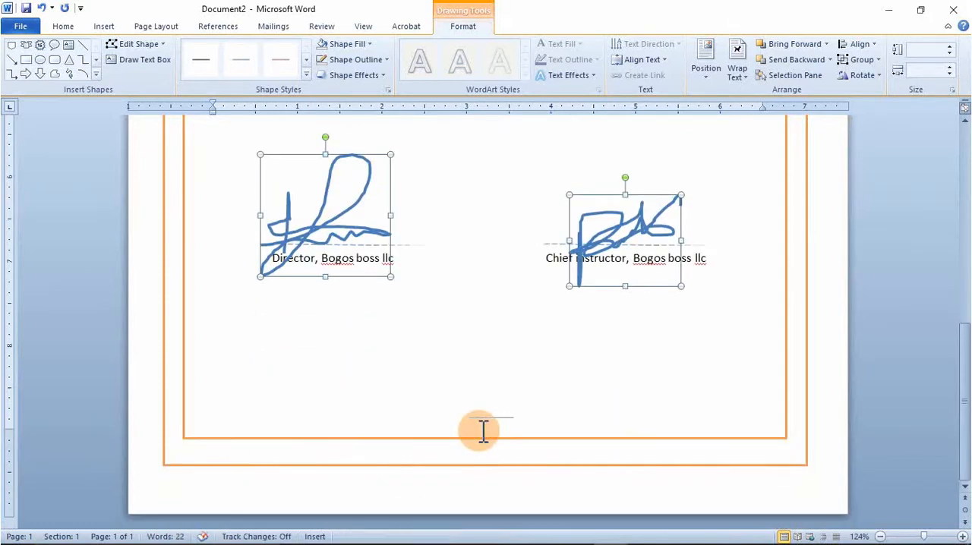
{"action": "scroll", "coordinate": [483, 431], "scroll_direction": "up", "scroll_amount": 4}
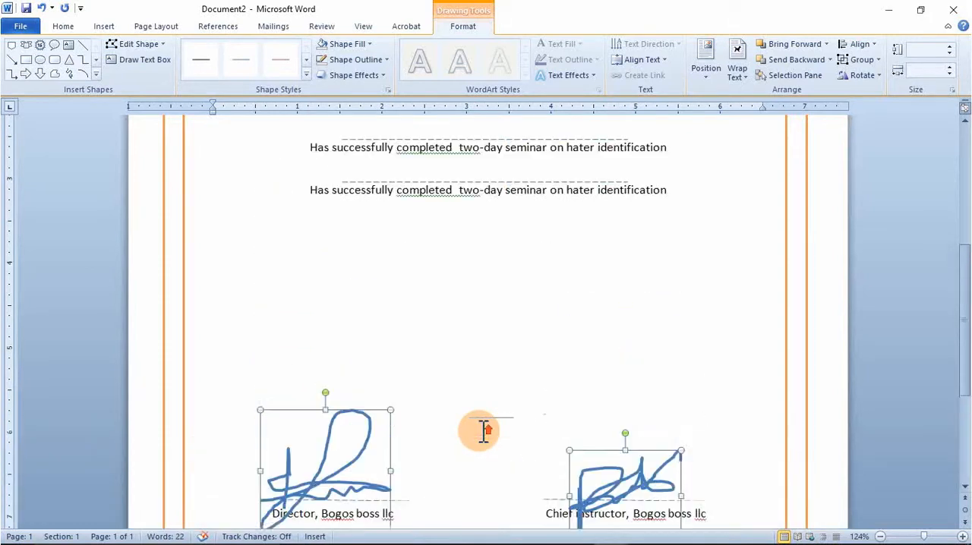
{"action": "left_click", "coordinate": [672, 189]}
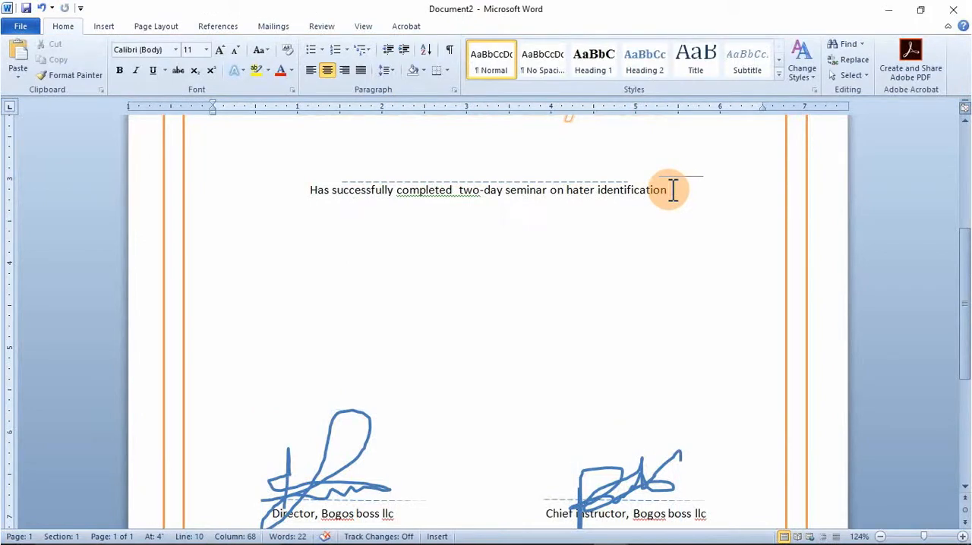
{"action": "key", "text": "Return"}
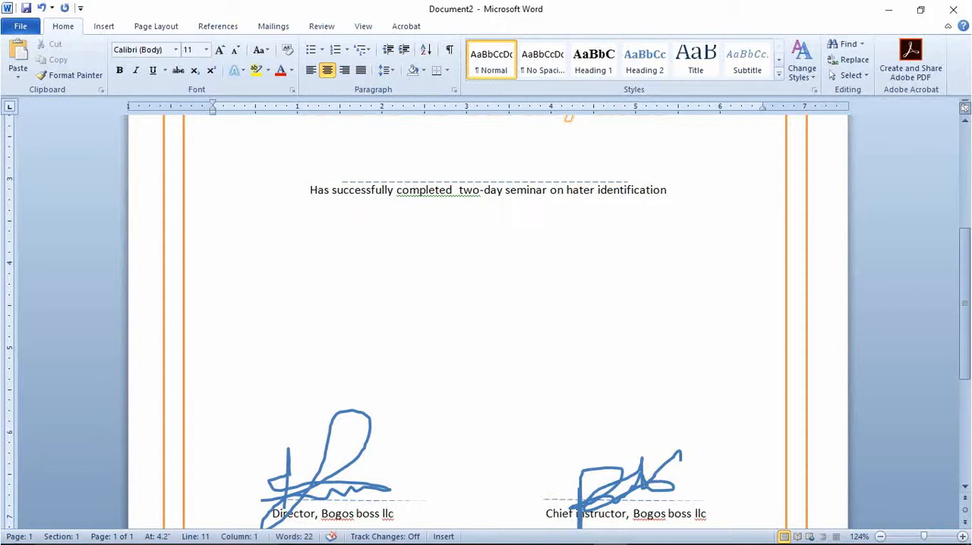
{"action": "type", "text": "Date:"}
- Insert the date after "Date:" in the "27 April 2019" format with automatic updating turned off
{"action": "left_click", "coordinate": [108, 28]}
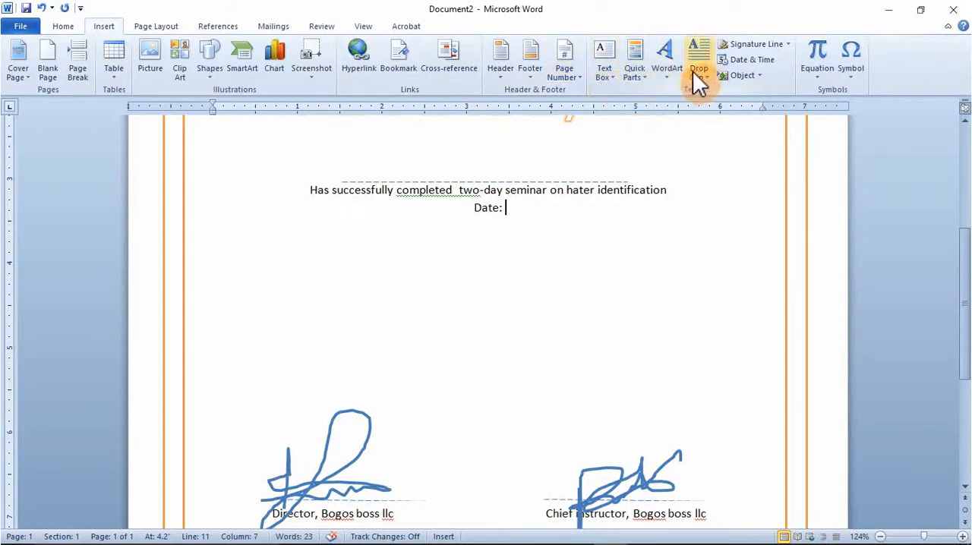
{"action": "left_click", "coordinate": [746, 61]}
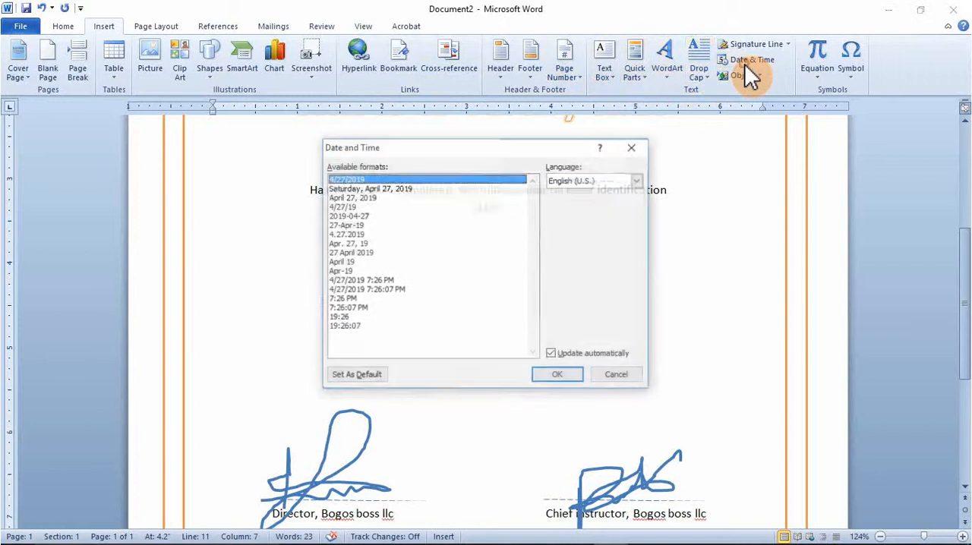
{"action": "left_click", "coordinate": [353, 253]}
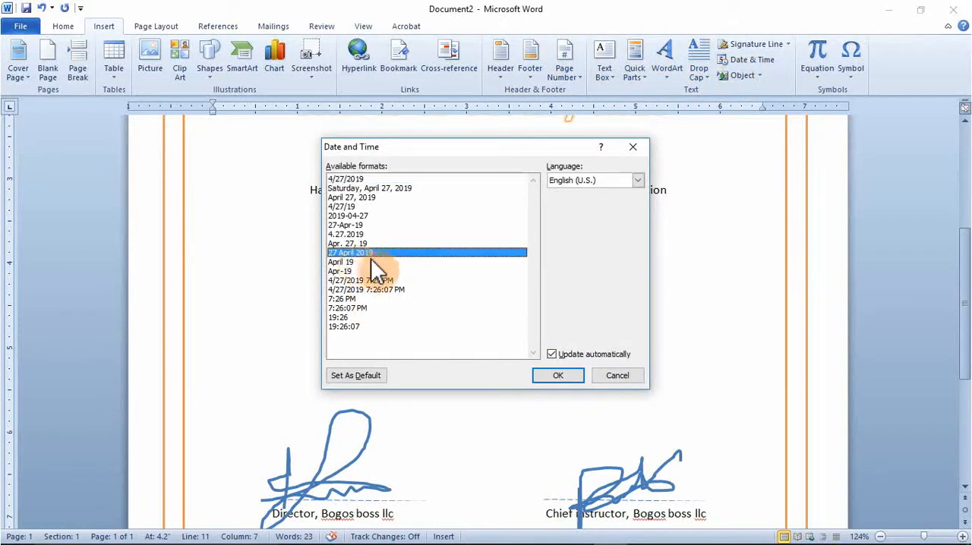
{"action": "left_click", "coordinate": [552, 354]}
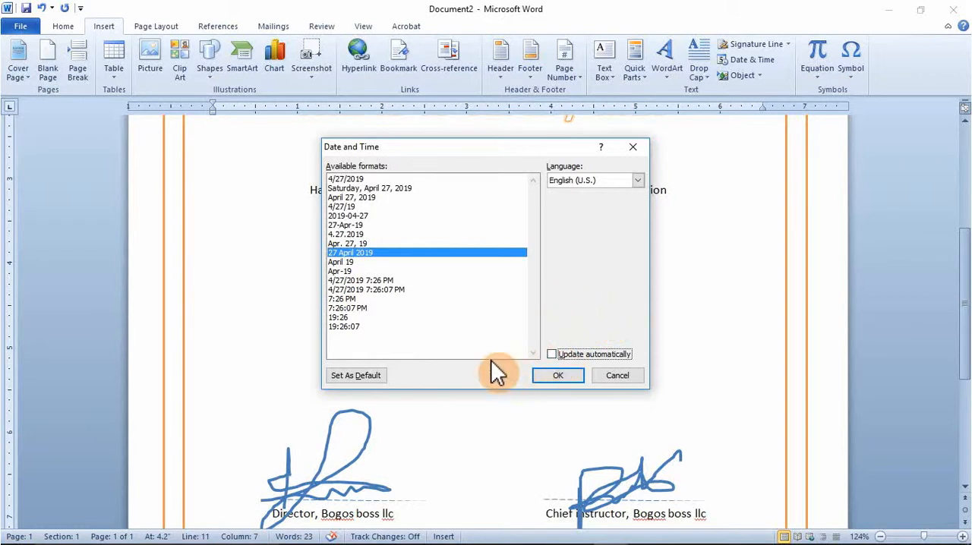
{"action": "left_click", "coordinate": [558, 380]}
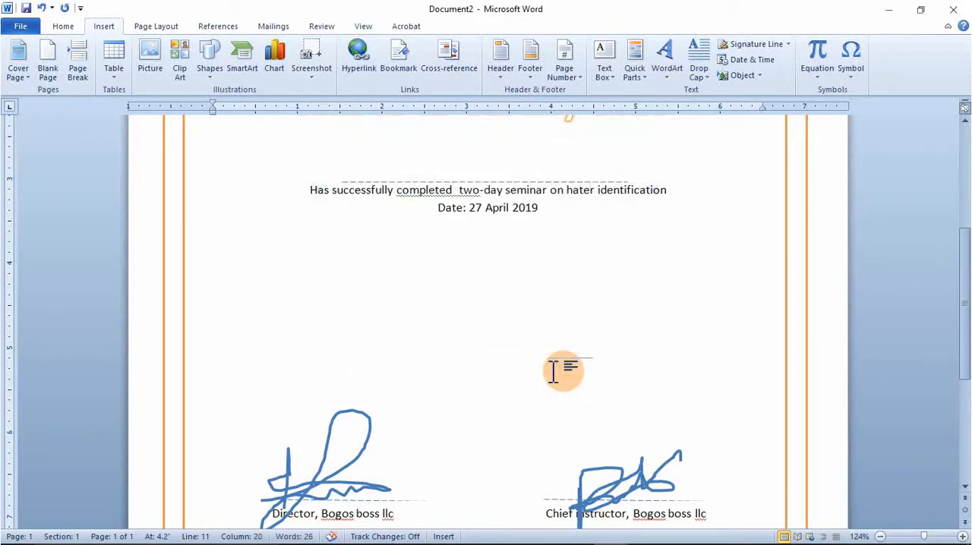
- Make the word "Date" bold in the line below the seminar sentence
{"action": "key", "text": "ctrl+a"}
{"action": "left_click", "coordinate": [456, 220]}
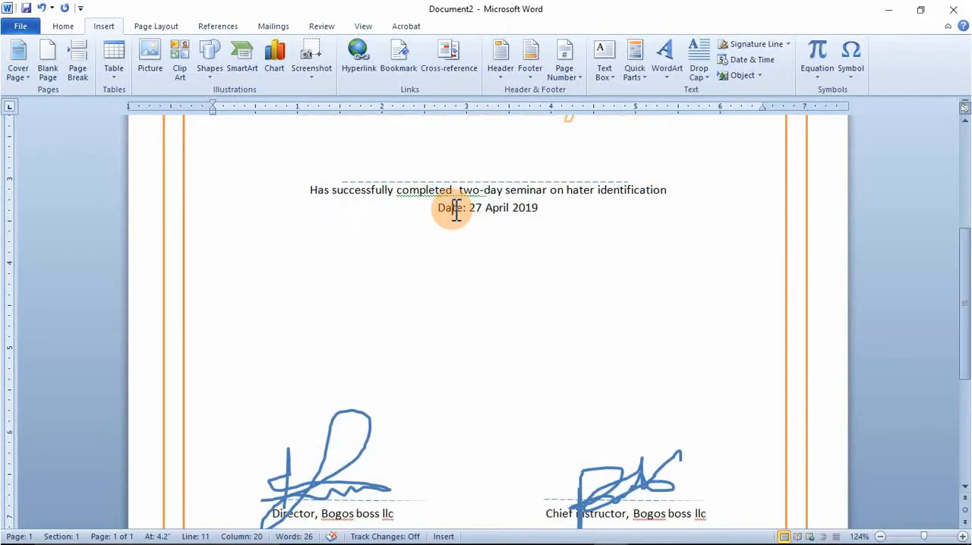
{"action": "left_click_drag", "start_coordinate": [440, 208], "coordinate": [458, 215]}
{"action": "left_click", "coordinate": [461, 189]}
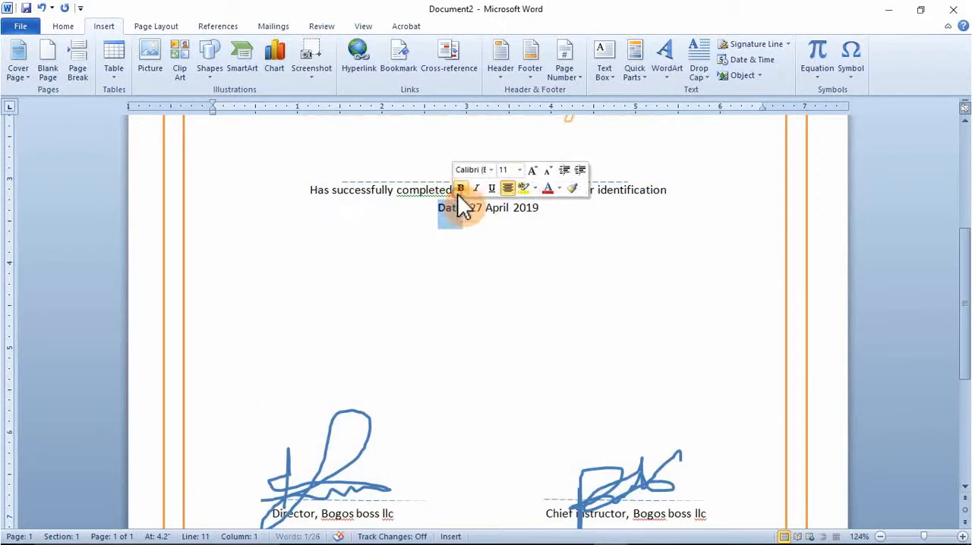
{"action": "left_click", "coordinate": [505, 298]}
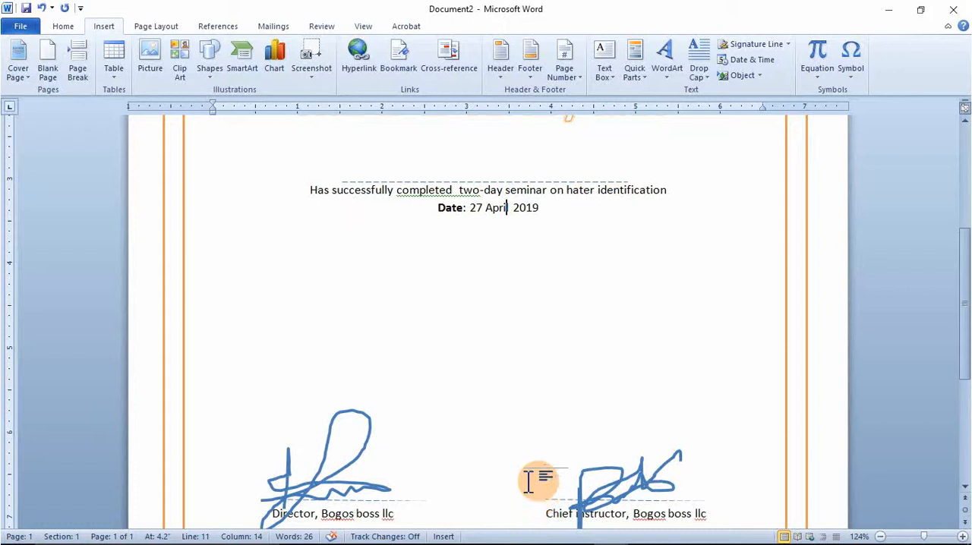
- Open the gallery of drawing shapes with the ribbon emblem in view
{"action": "scroll", "coordinate": [526, 430], "scroll_direction": "up", "scroll_amount": 3}
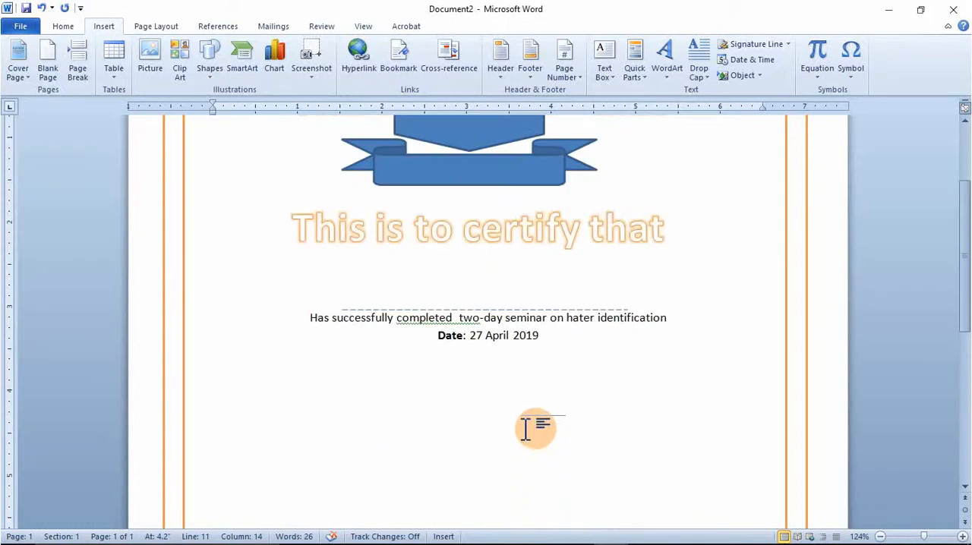
{"action": "scroll", "coordinate": [526, 430], "scroll_direction": "down", "scroll_amount": 5}
{"action": "scroll", "coordinate": [525, 430], "scroll_direction": "down", "scroll_amount": 4}
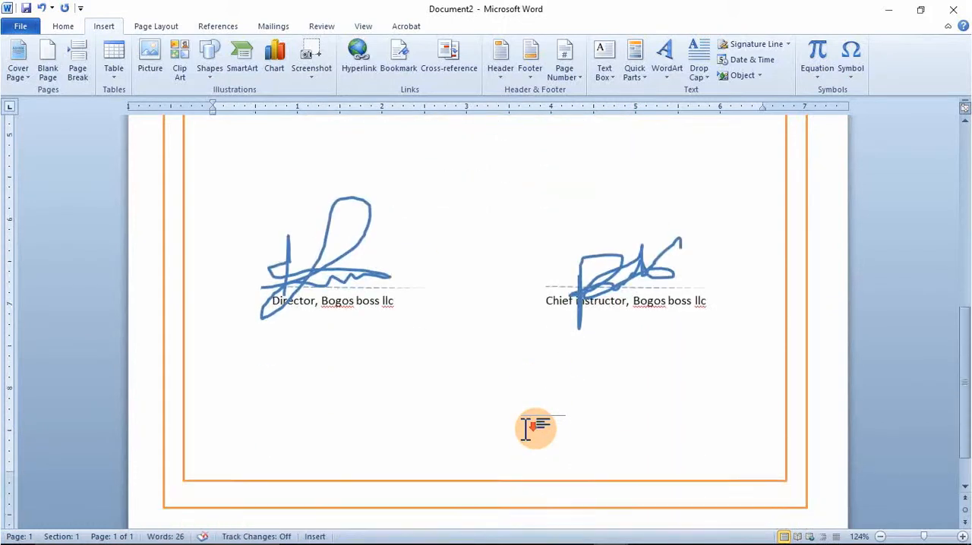
{"action": "scroll", "coordinate": [525, 430], "scroll_direction": "up", "scroll_amount": 10}
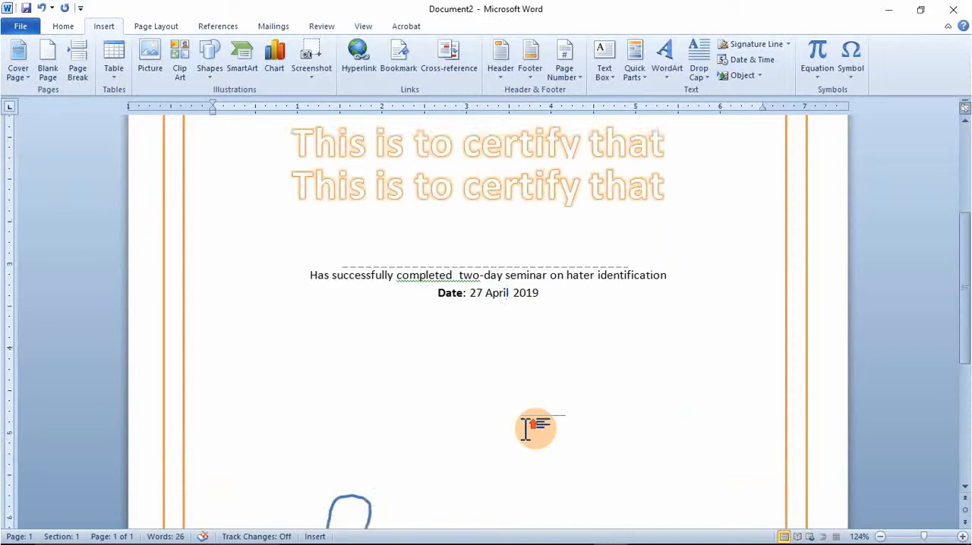
{"action": "scroll", "coordinate": [528, 430], "scroll_direction": "up", "scroll_amount": 1}
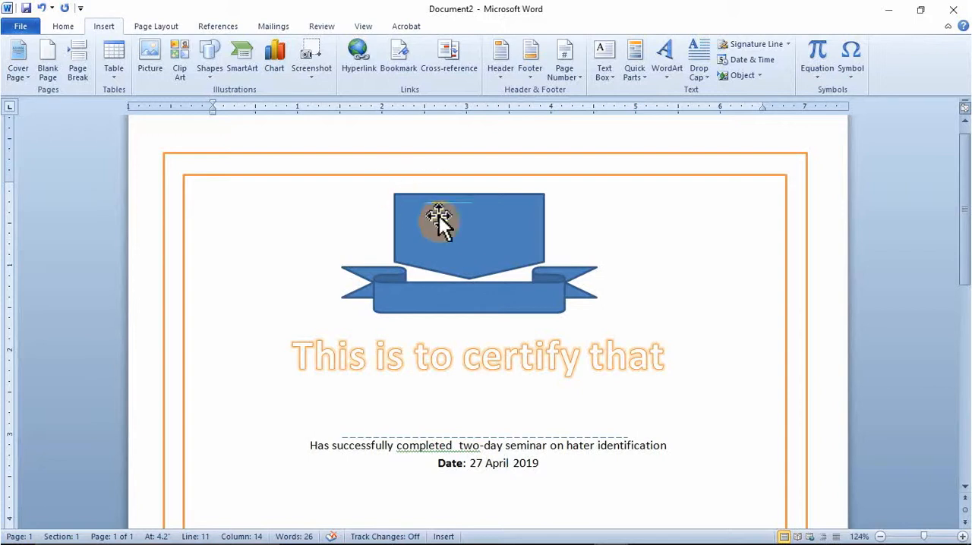
{"action": "left_click", "coordinate": [209, 75]}
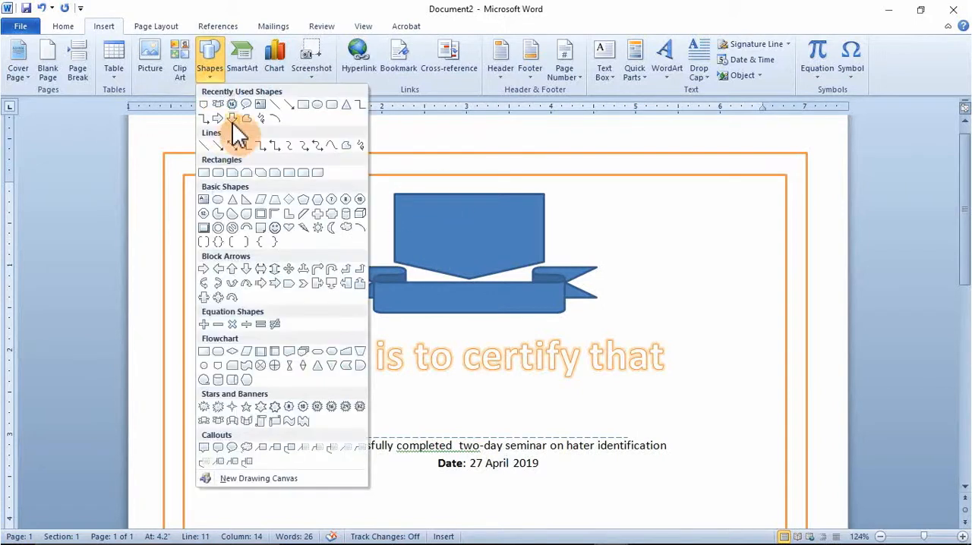